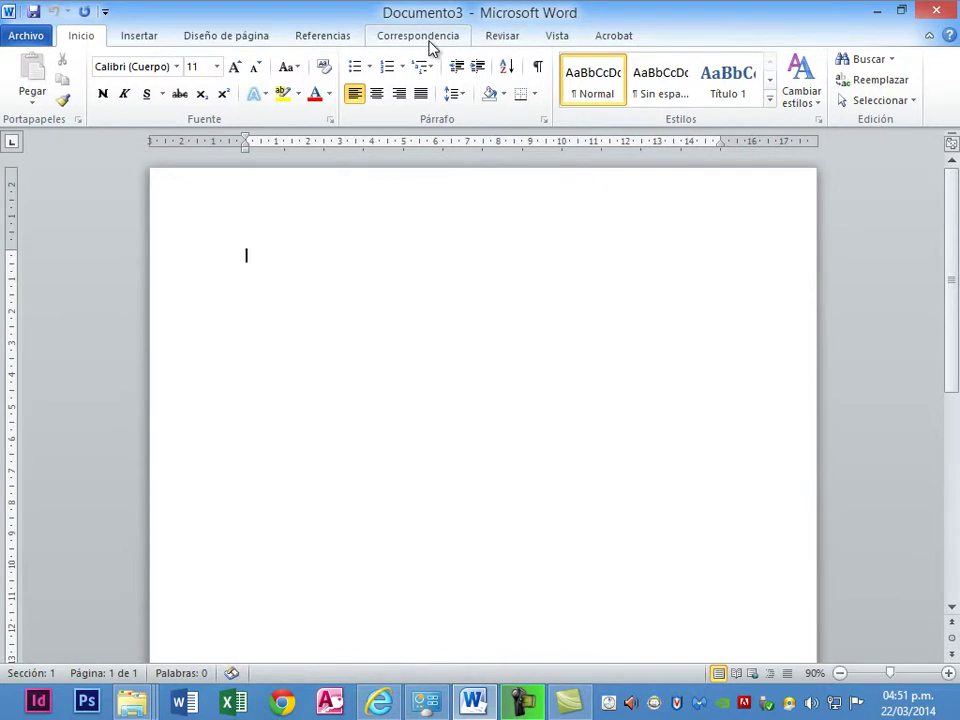
pyautogui.click(13, 47)
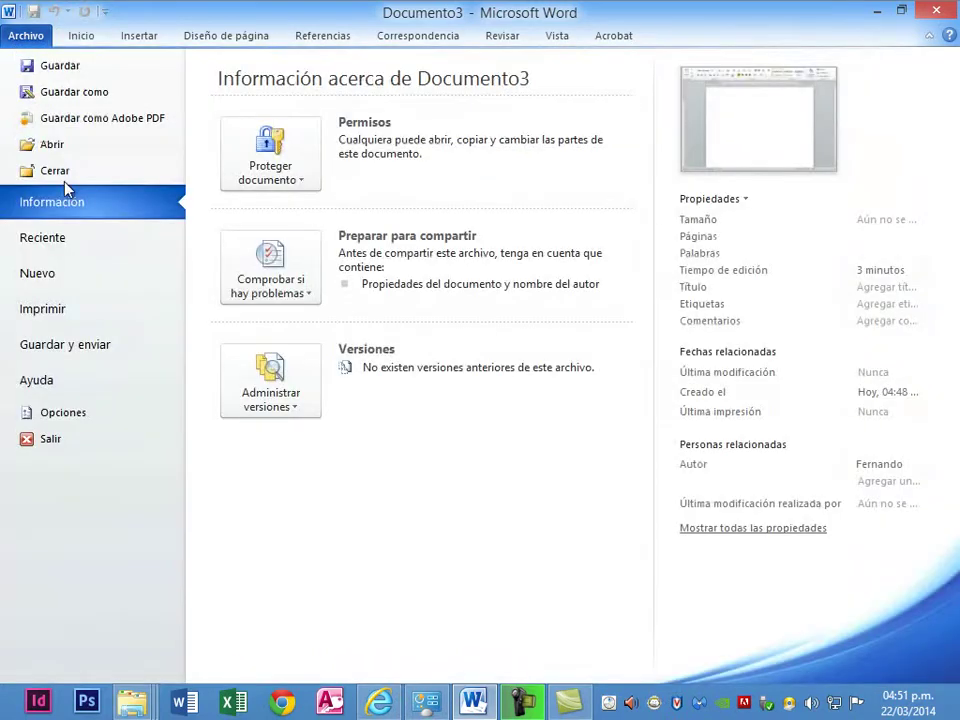
pyautogui.click(124, 409)
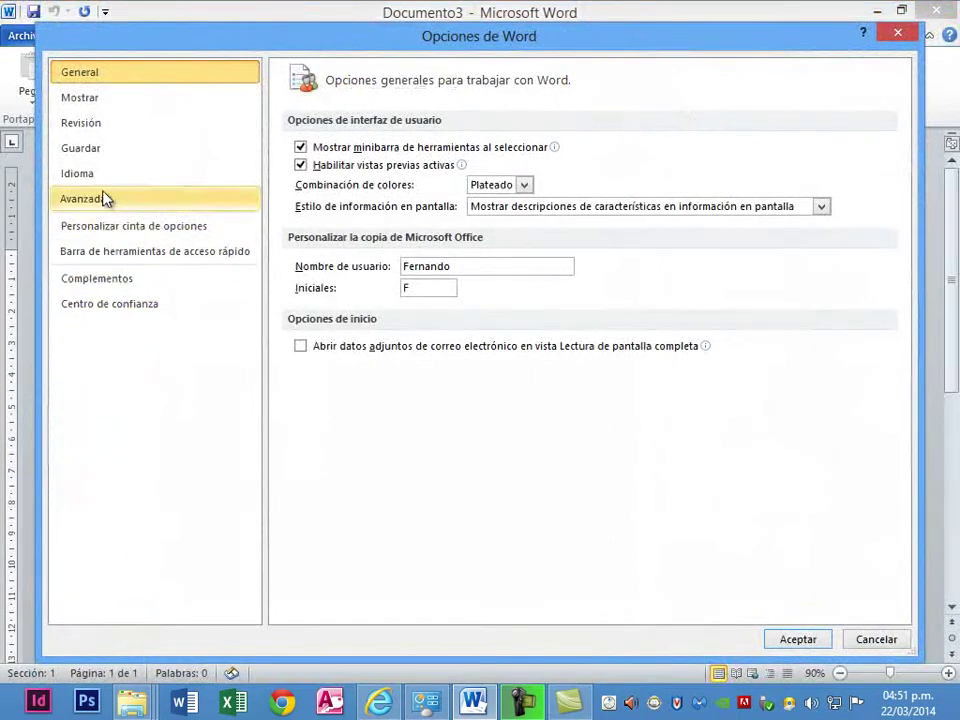
pyautogui.click(101, 228)
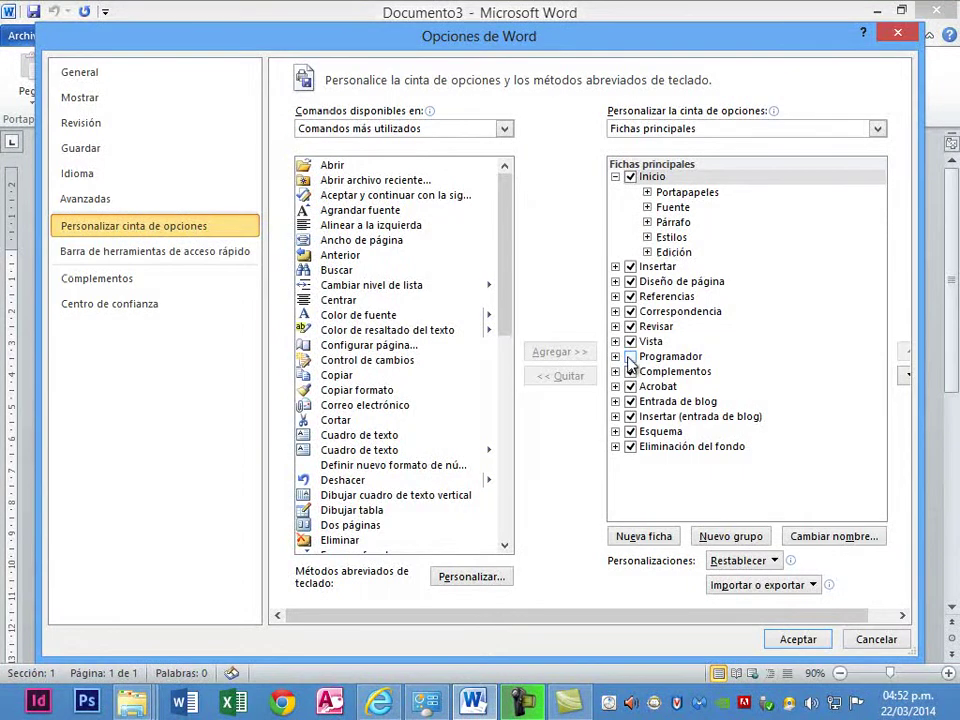
pyautogui.click(886, 644)
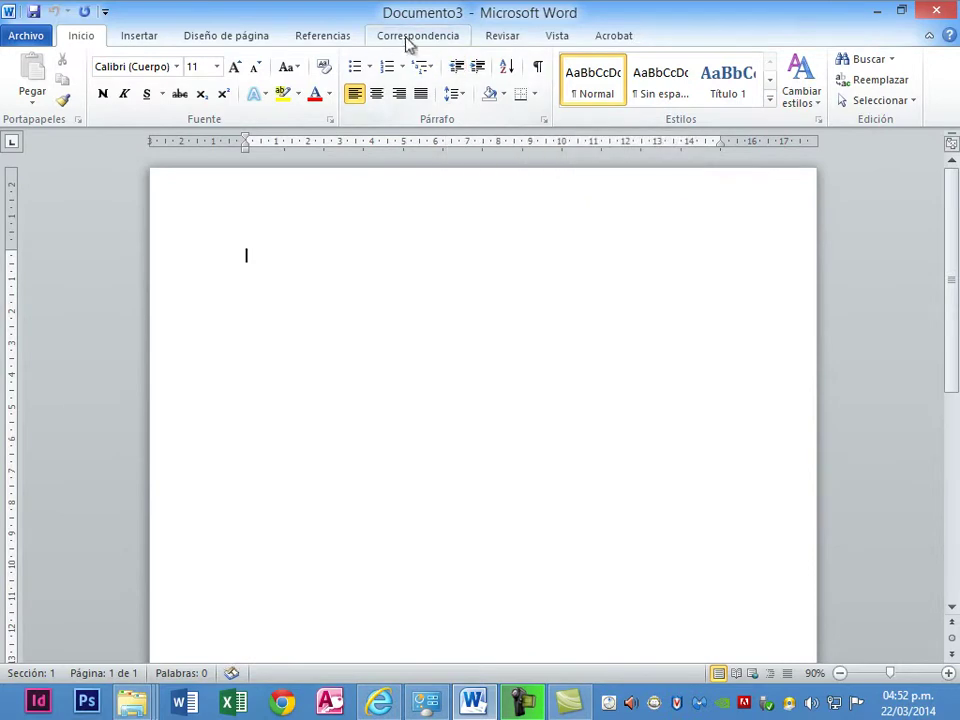
# Enable the Programador tab among the main tabs in the ribbon customization options.
pyautogui.rightClick(408, 42)
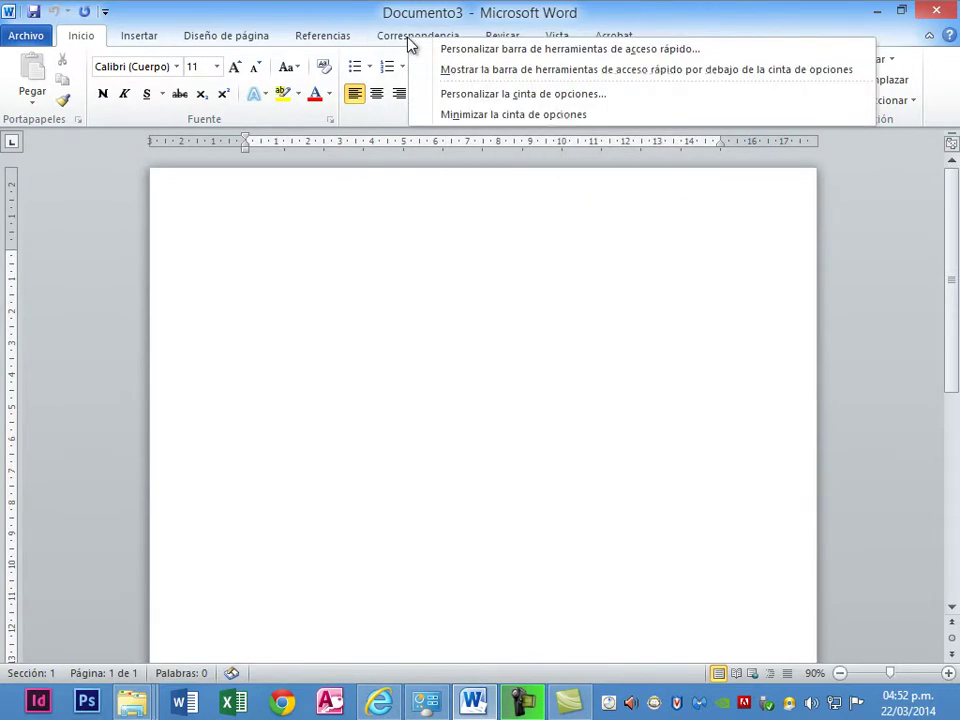
pyautogui.click(478, 95)
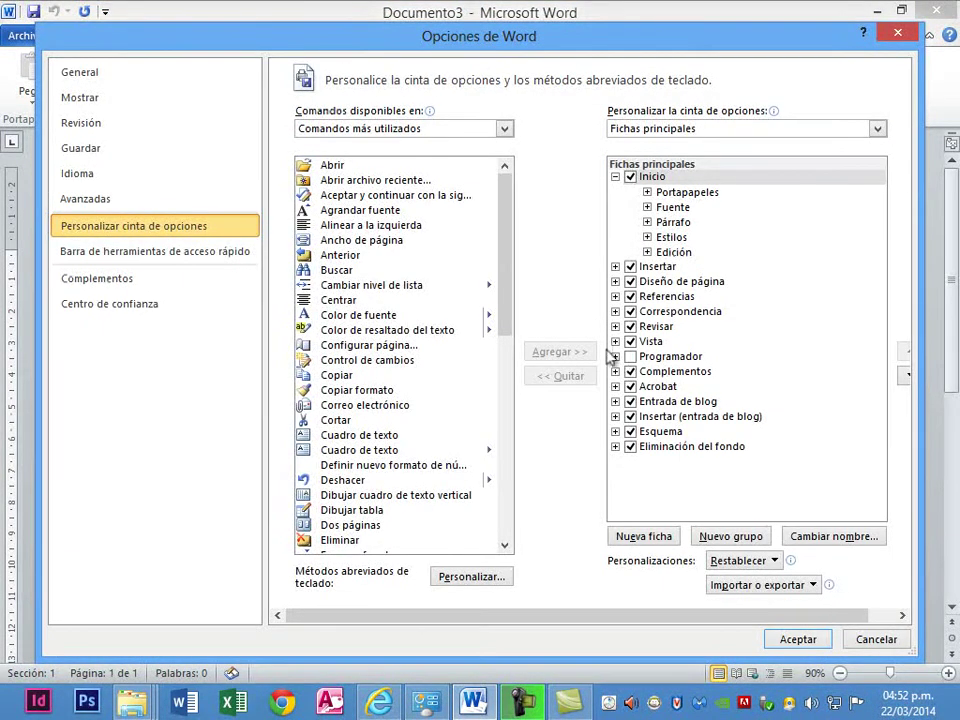
pyautogui.click(630, 356)
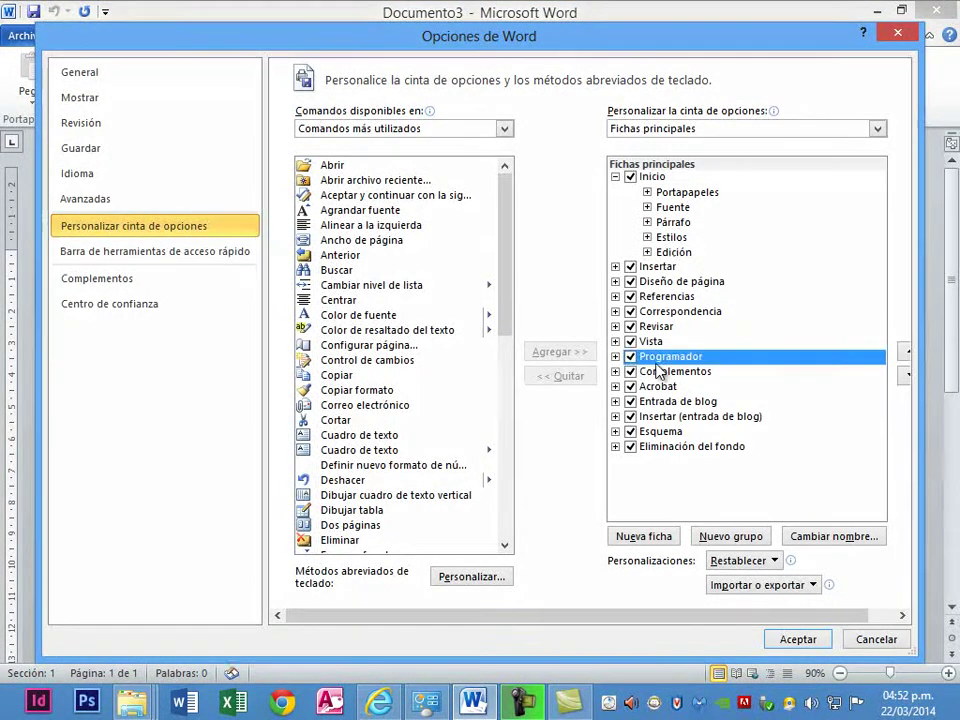
pyautogui.click(824, 642)
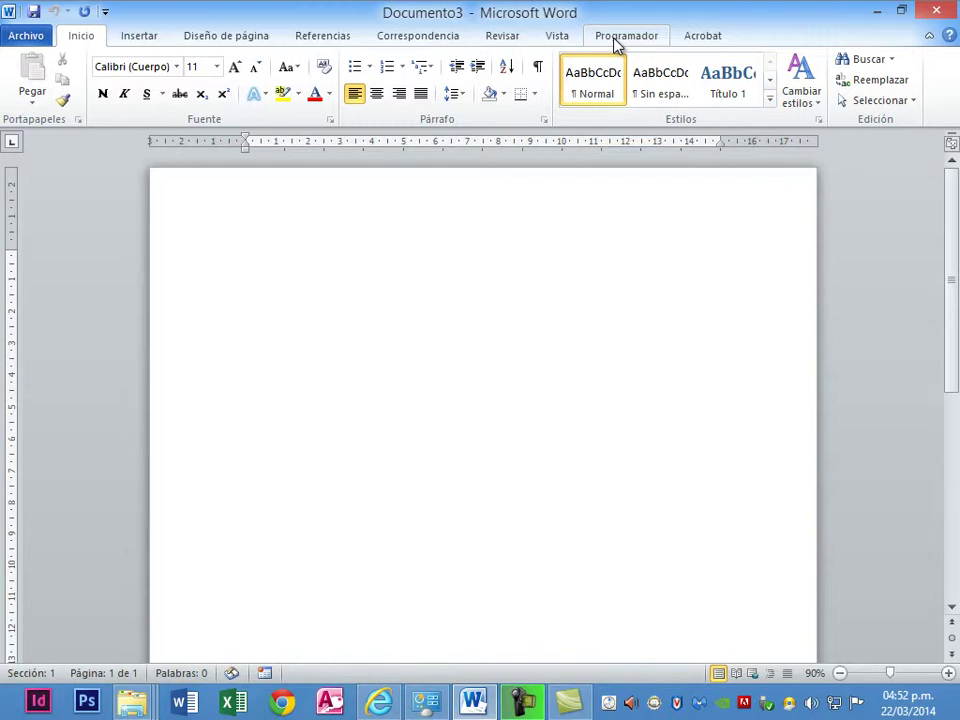
# Create a new document from the personal template Diseño de informe.dotx and look through its page.
pyautogui.click(18, 38)
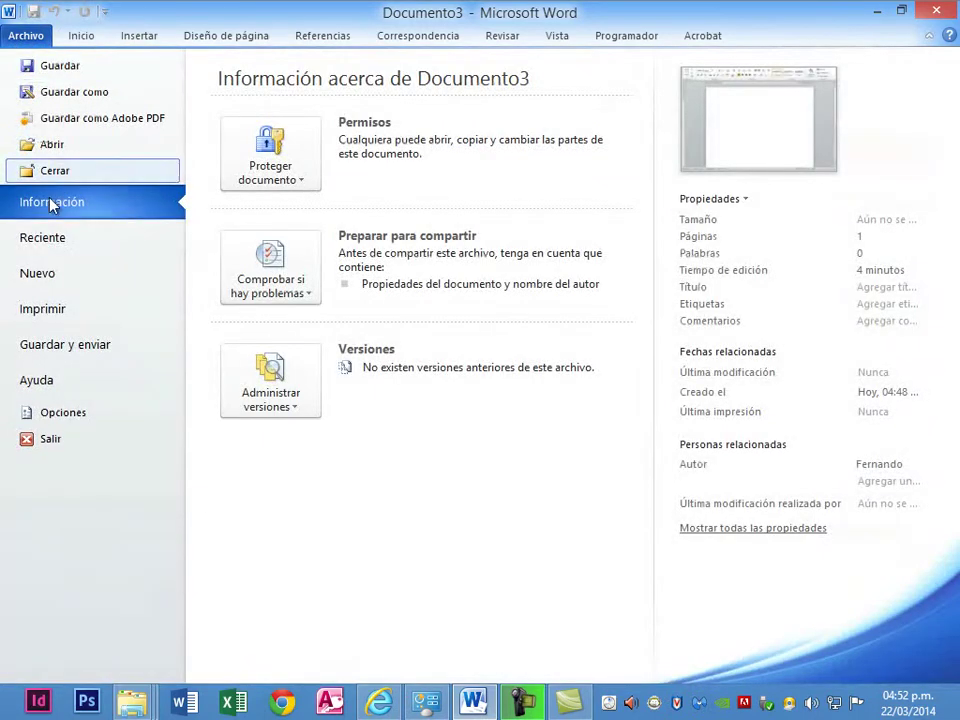
pyautogui.click(70, 277)
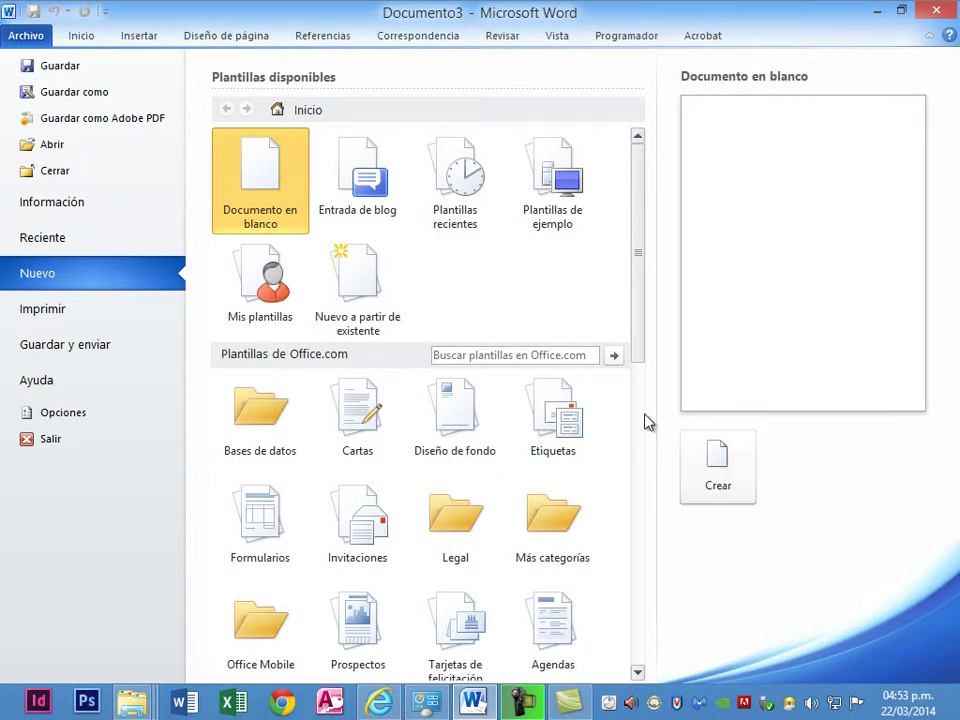
pyautogui.moveTo(641, 364); pyautogui.dragTo(630, 327)
pyautogui.click(258, 318)
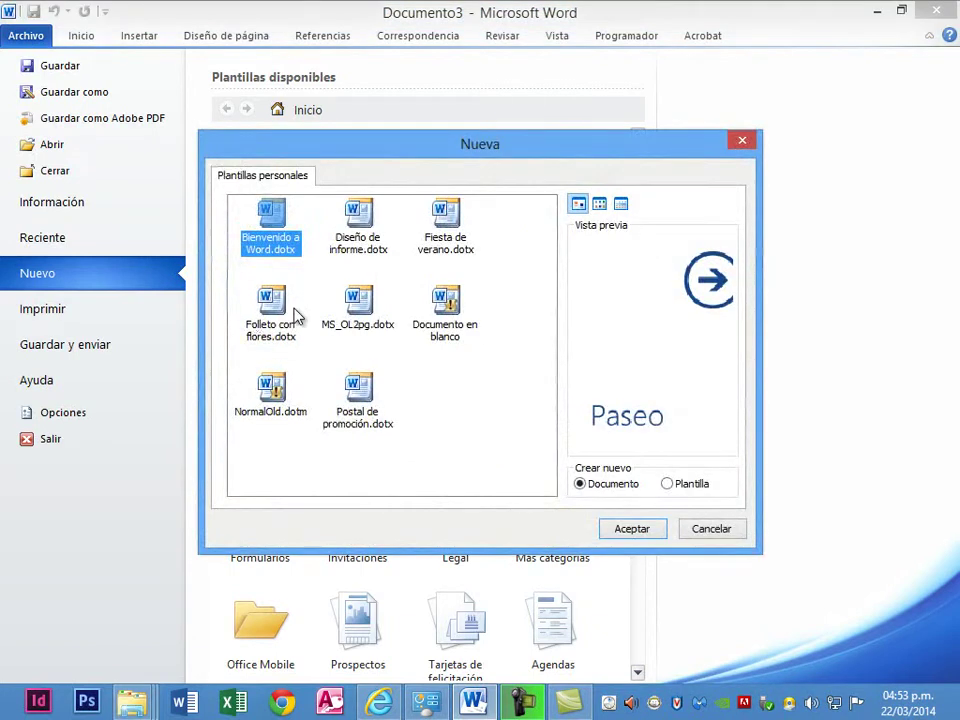
pyautogui.click(745, 142)
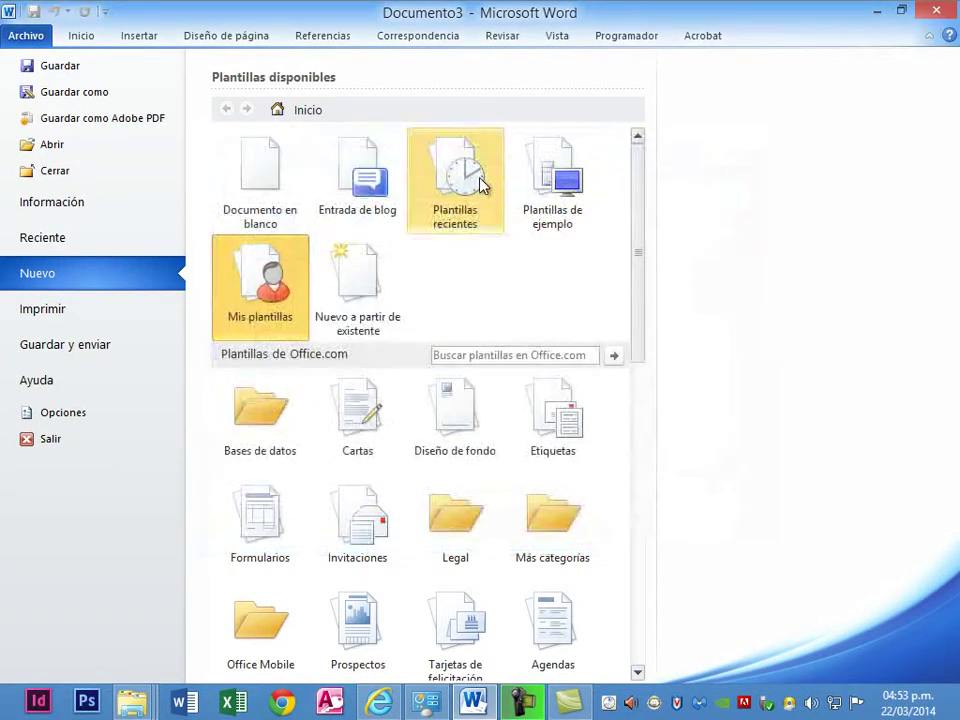
pyautogui.click(272, 289)
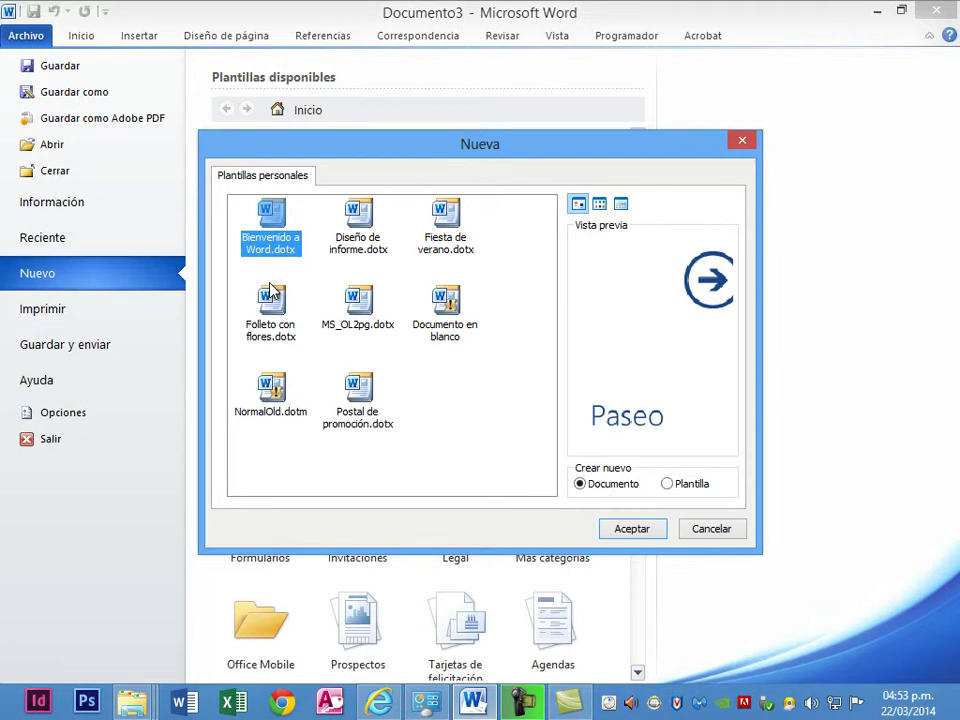
pyautogui.click(381, 232)
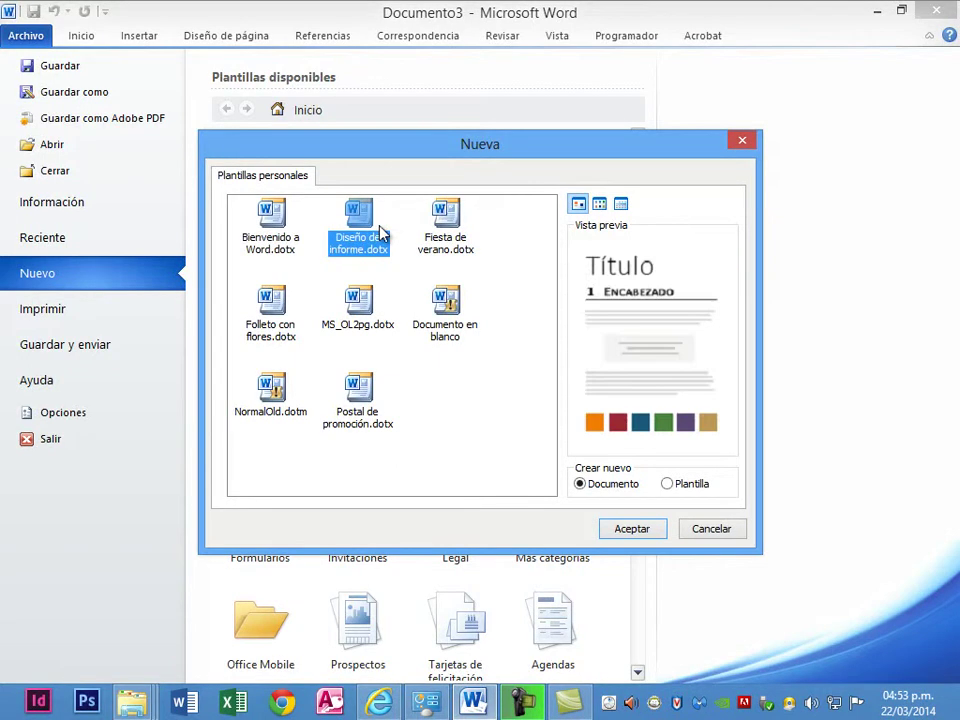
pyautogui.click(632, 529)
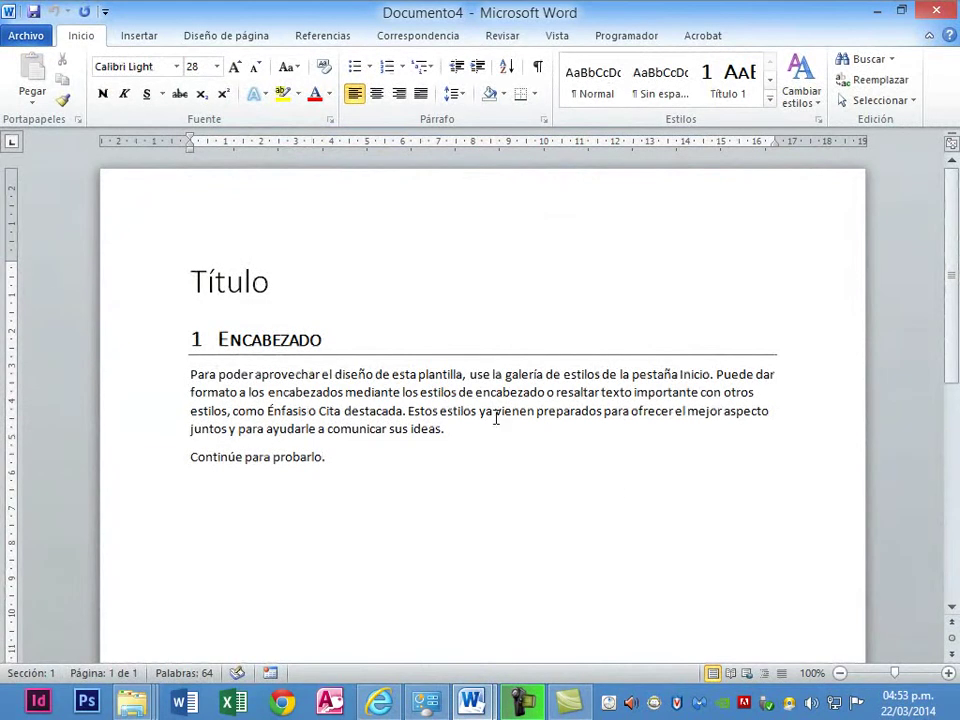
pyautogui.scroll(-3, 487, 408)
pyautogui.scroll(-3, 487, 408)
pyautogui.scroll(5, 487, 408)
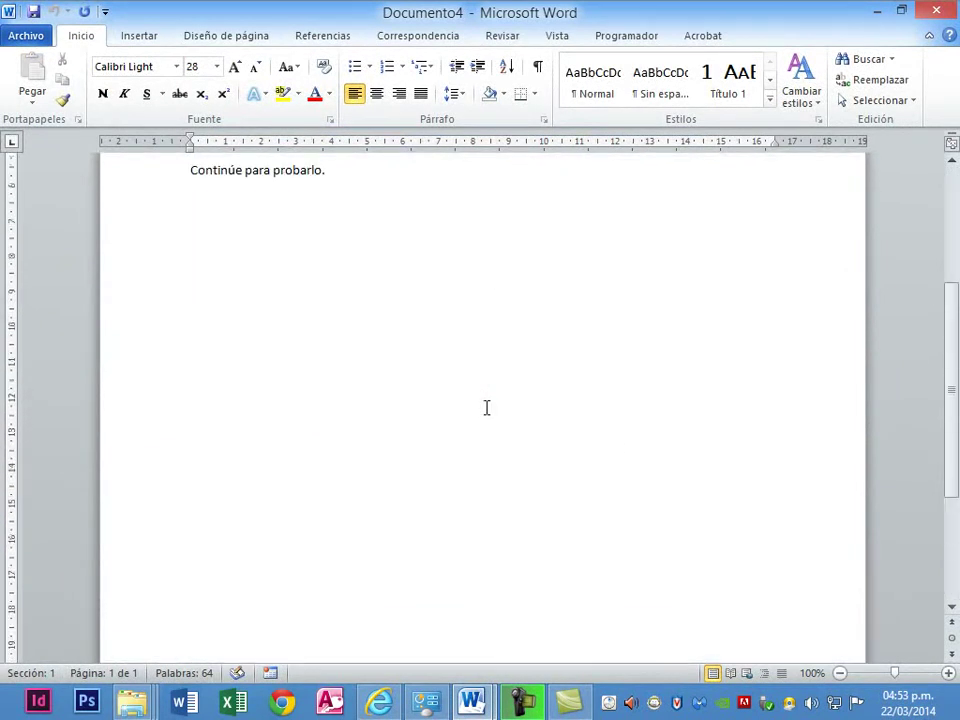
pyautogui.scroll(1, 487, 408)
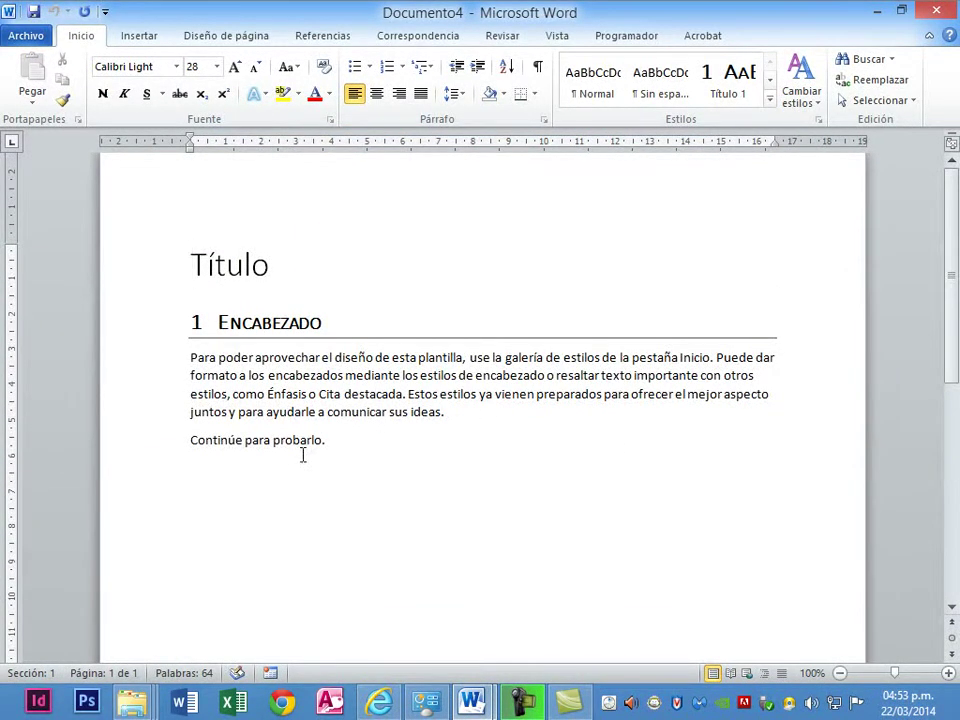
# Download the Office.com template Currículum vítae (diseño esencial) from the Básico category of Currículos as a new document.
pyautogui.click(27, 38)
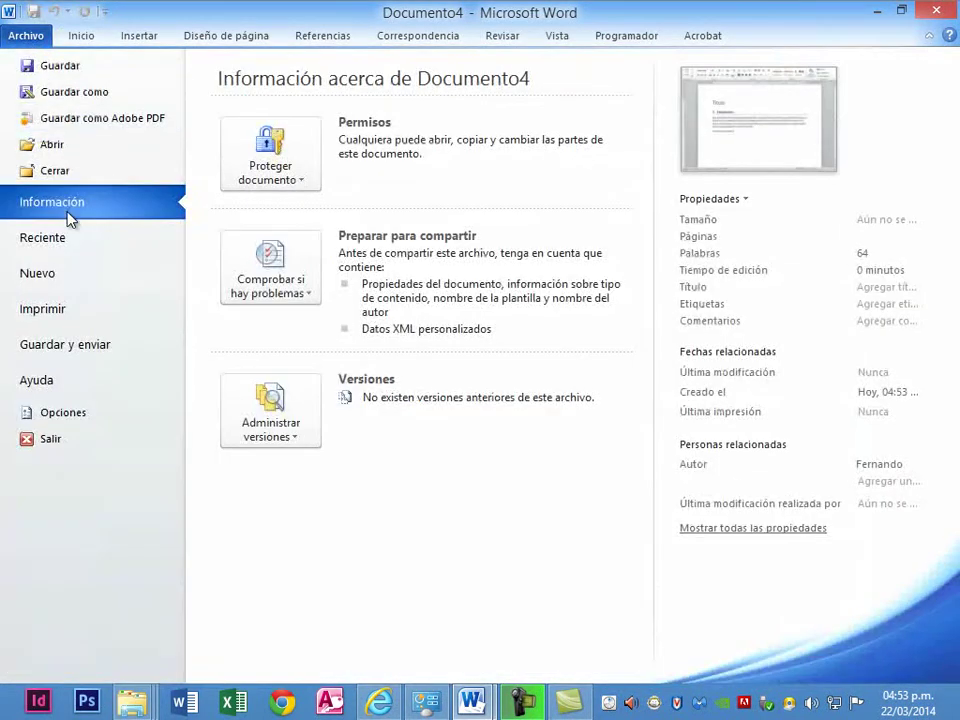
pyautogui.click(95, 292)
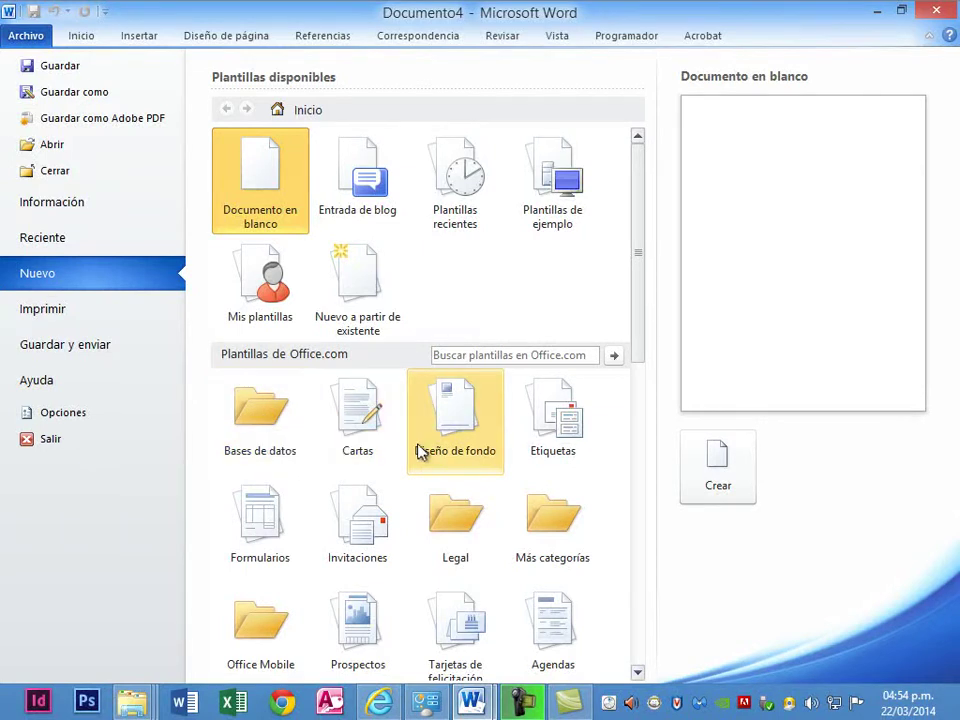
pyautogui.scroll(-3, 421, 452)
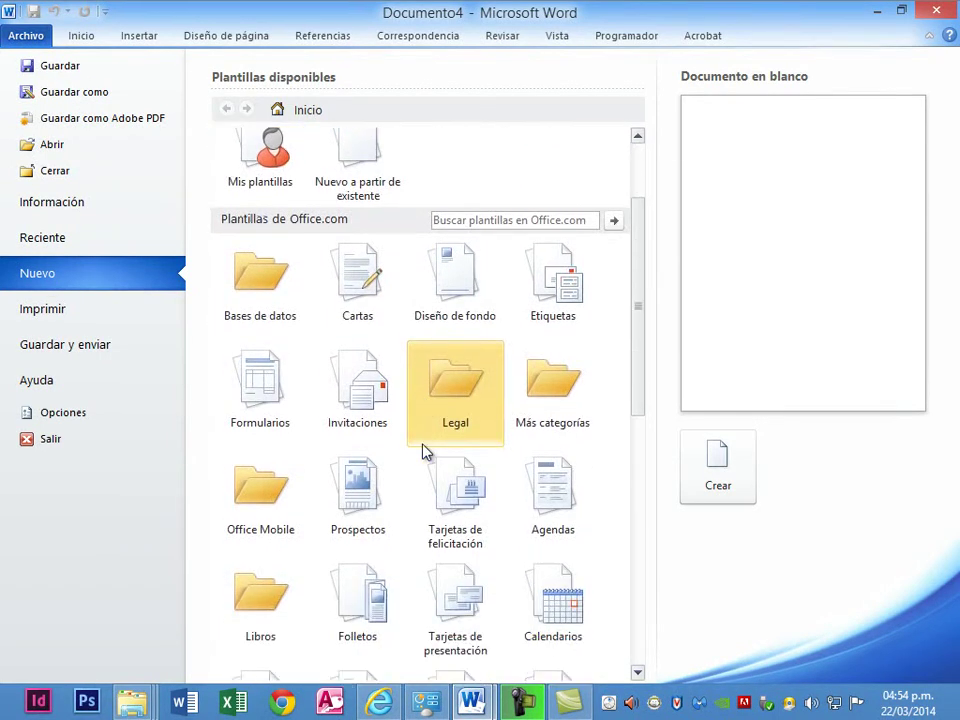
pyautogui.scroll(-4, 421, 452)
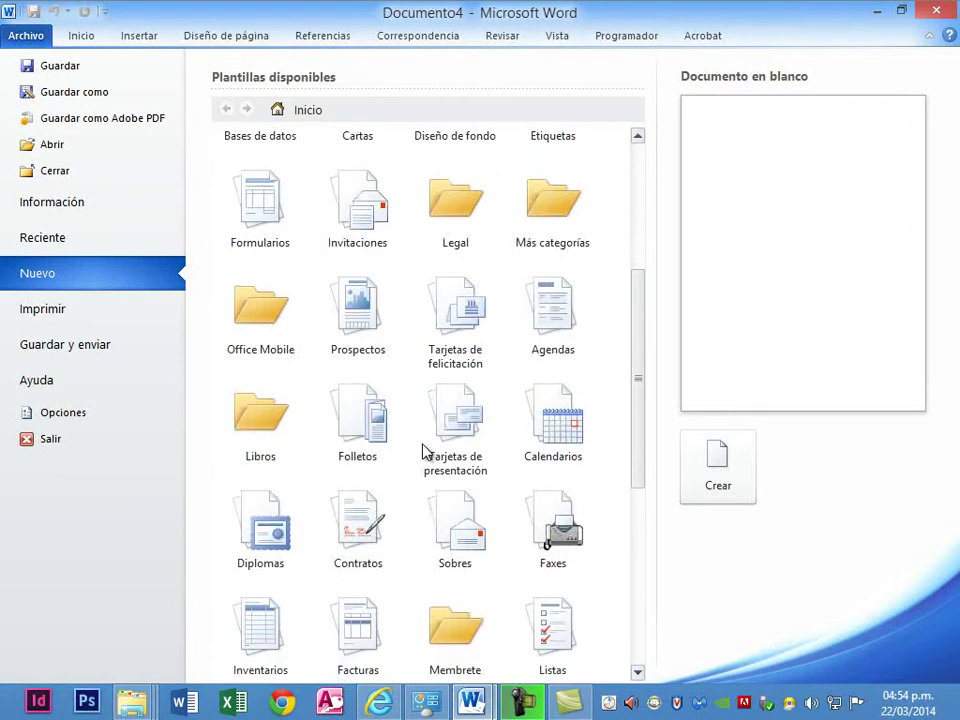
pyautogui.scroll(-3, 421, 452)
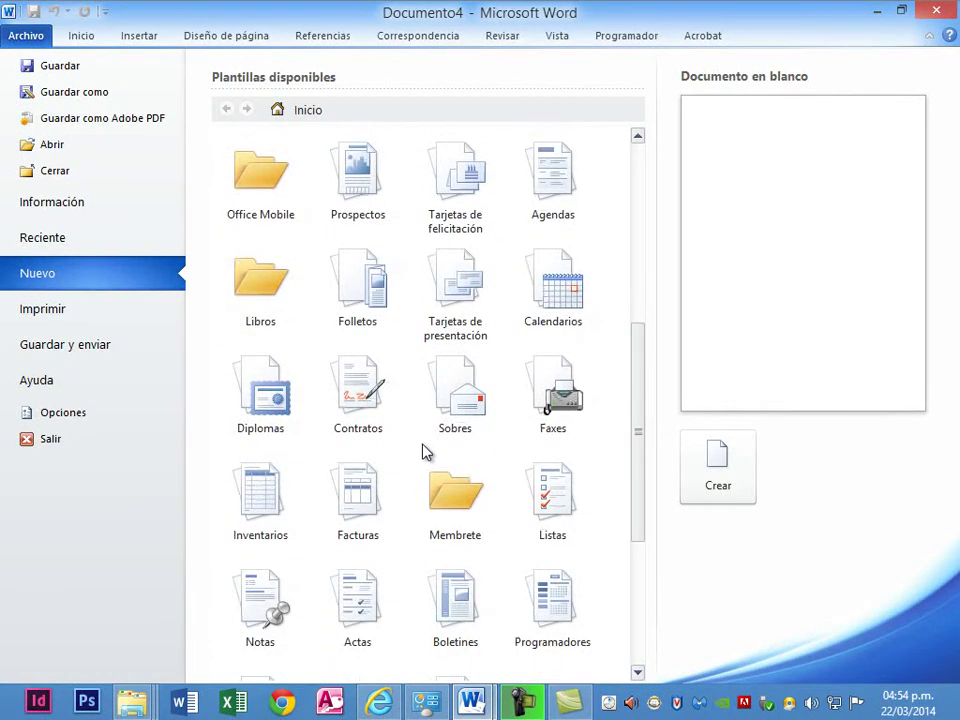
pyautogui.scroll(-2, 425, 452)
pyautogui.scroll(-4, 421, 452)
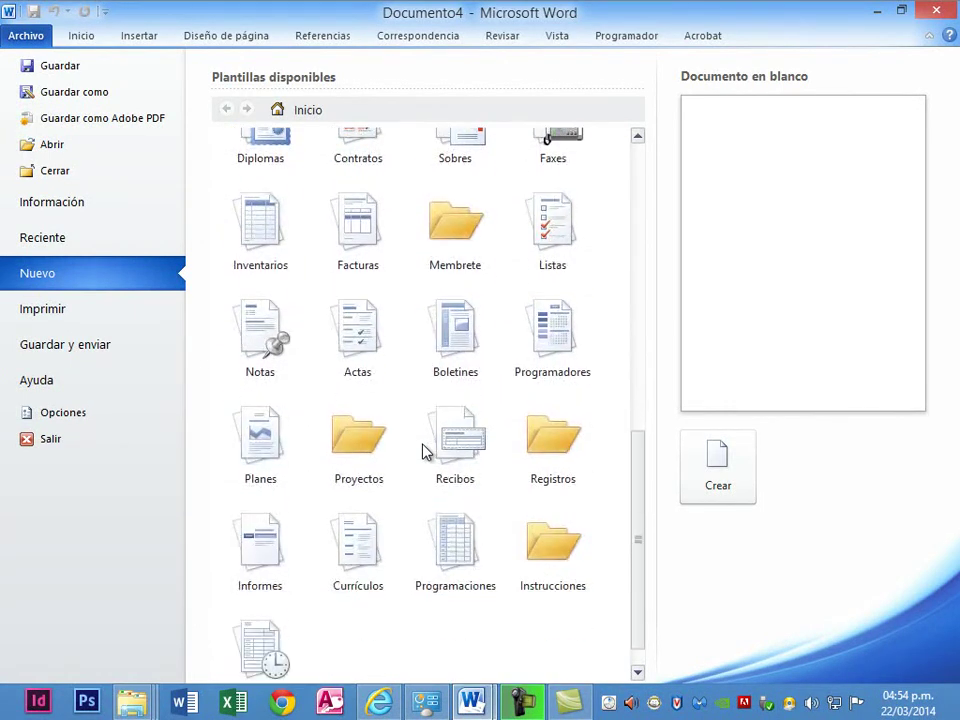
pyautogui.click(396, 536)
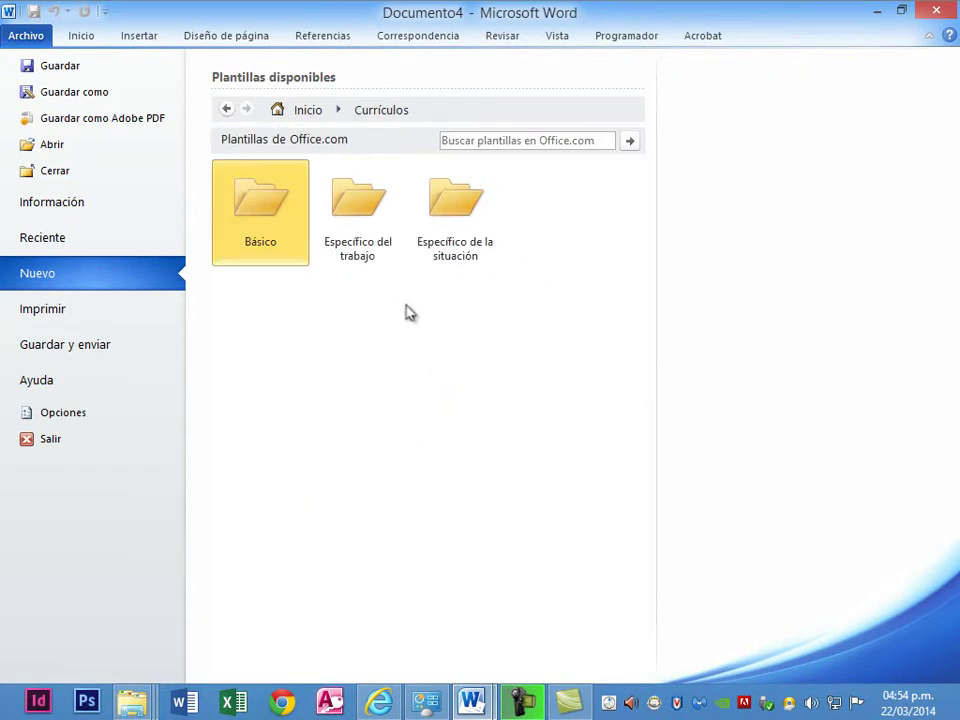
pyautogui.click(258, 220)
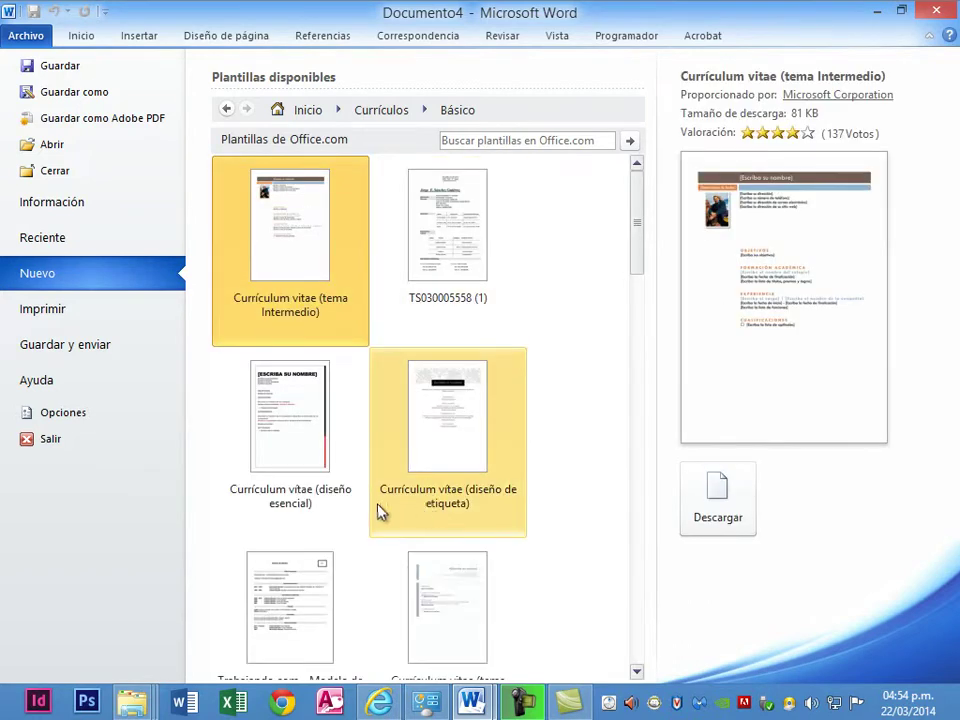
pyautogui.click(312, 453)
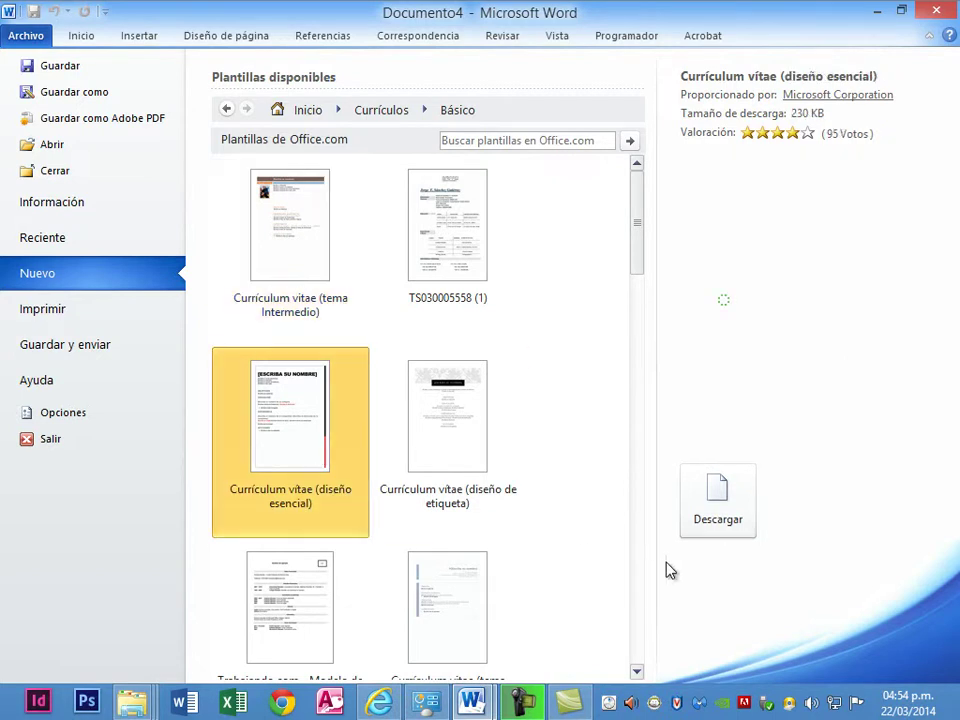
pyautogui.click(728, 517)
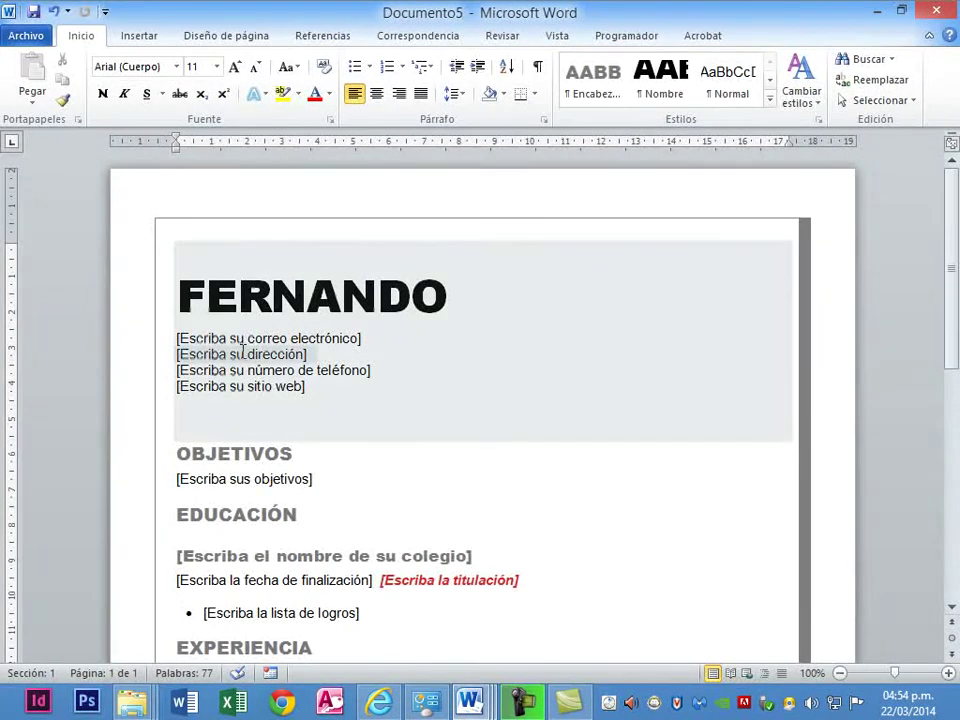
# Examine the résumé template's fillable fields, including name, e-mail, phone number and website, and its remaining sections.
pyautogui.click(236, 328)
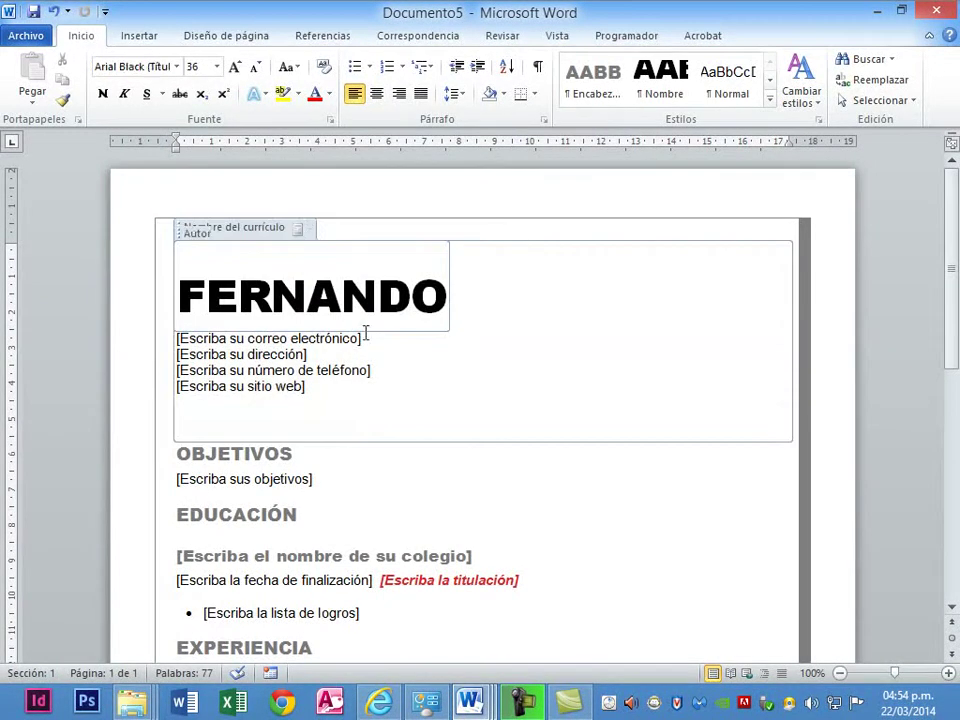
pyautogui.click(282, 341)
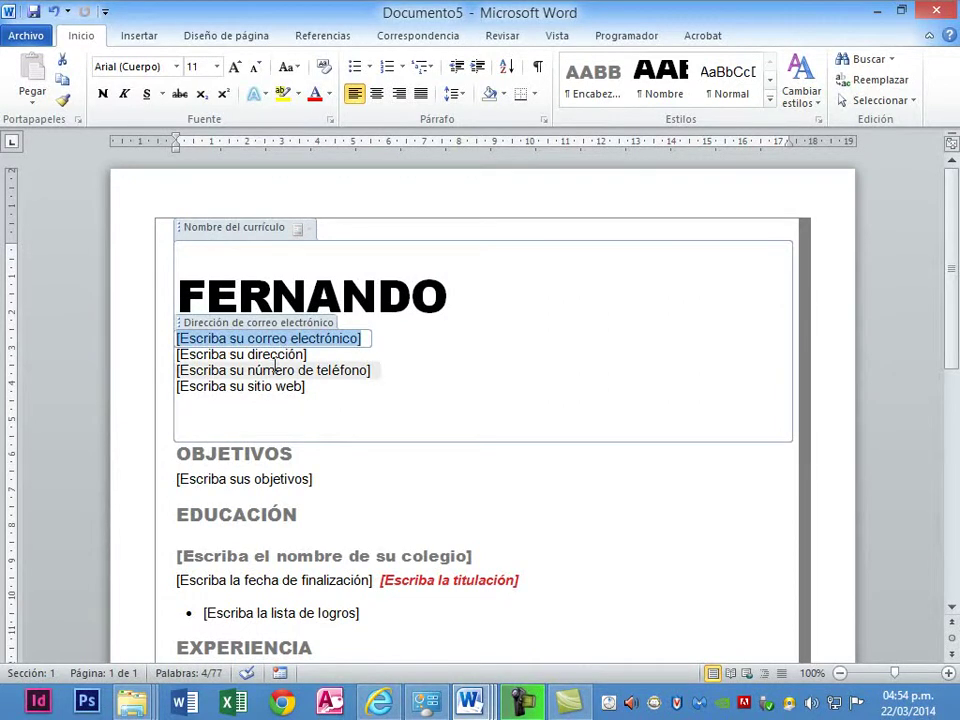
pyautogui.click(277, 372)
pyautogui.click(278, 385)
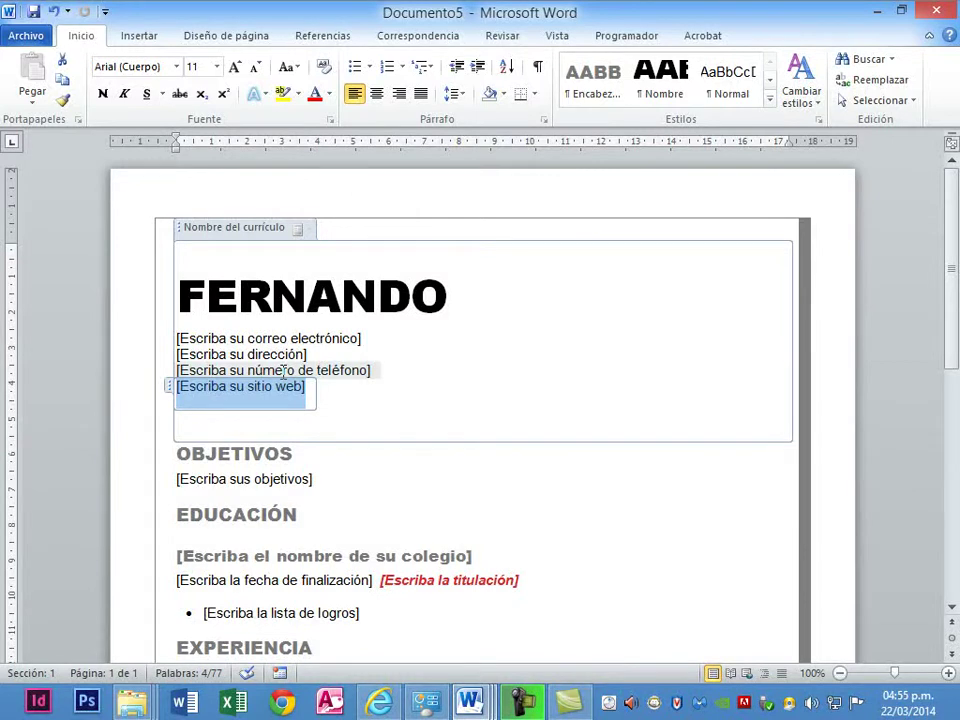
pyautogui.scroll(-3, 283, 372)
pyautogui.scroll(-2, 296, 372)
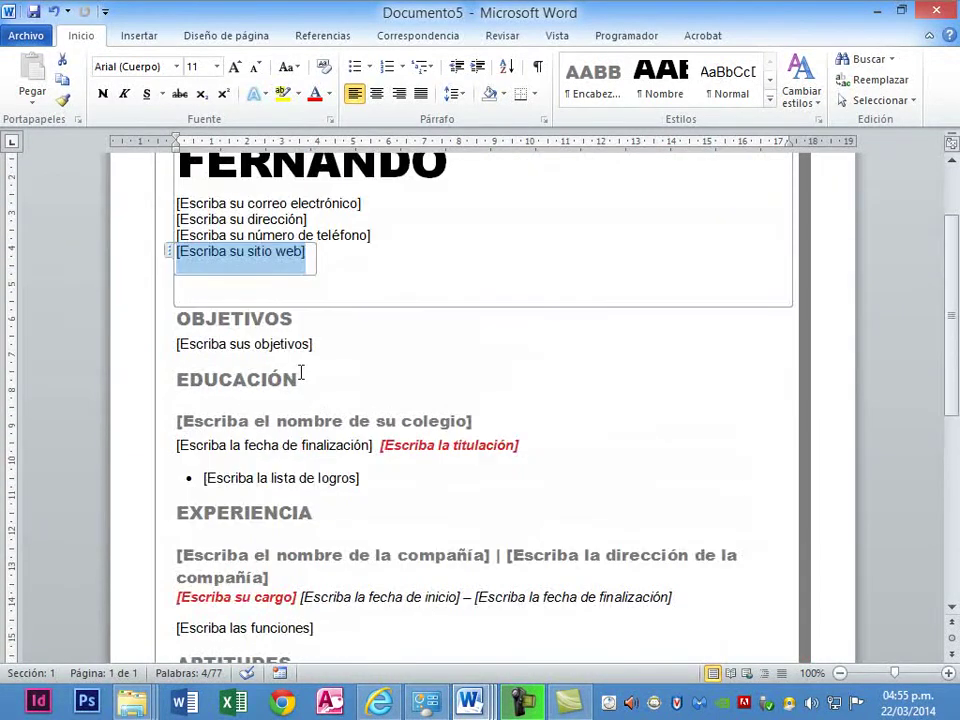
pyautogui.scroll(5, 300, 373)
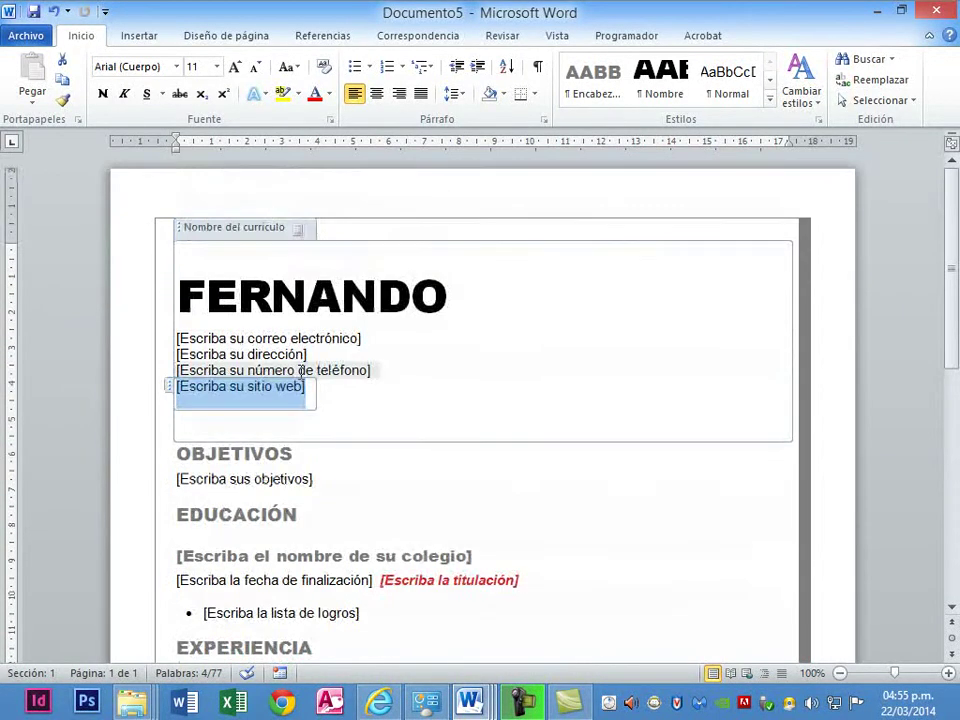
# View the Programador commands with the résumé template open, and create a new blank document.
pyautogui.click(627, 36)
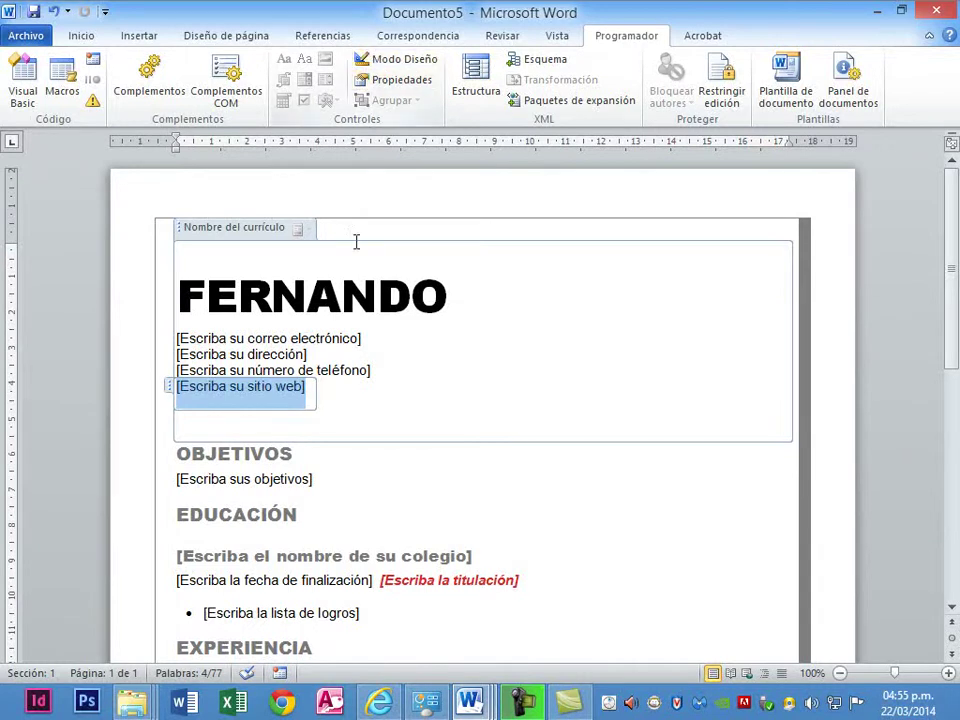
pyautogui.click(506, 274)
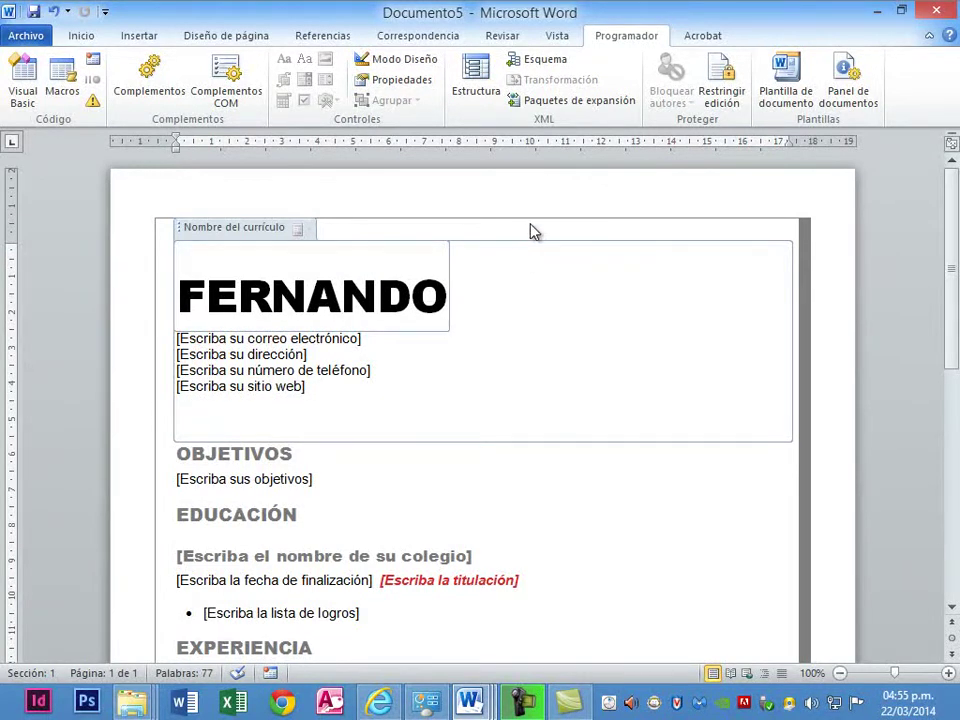
pyautogui.hotkey('ctrl', 'n')
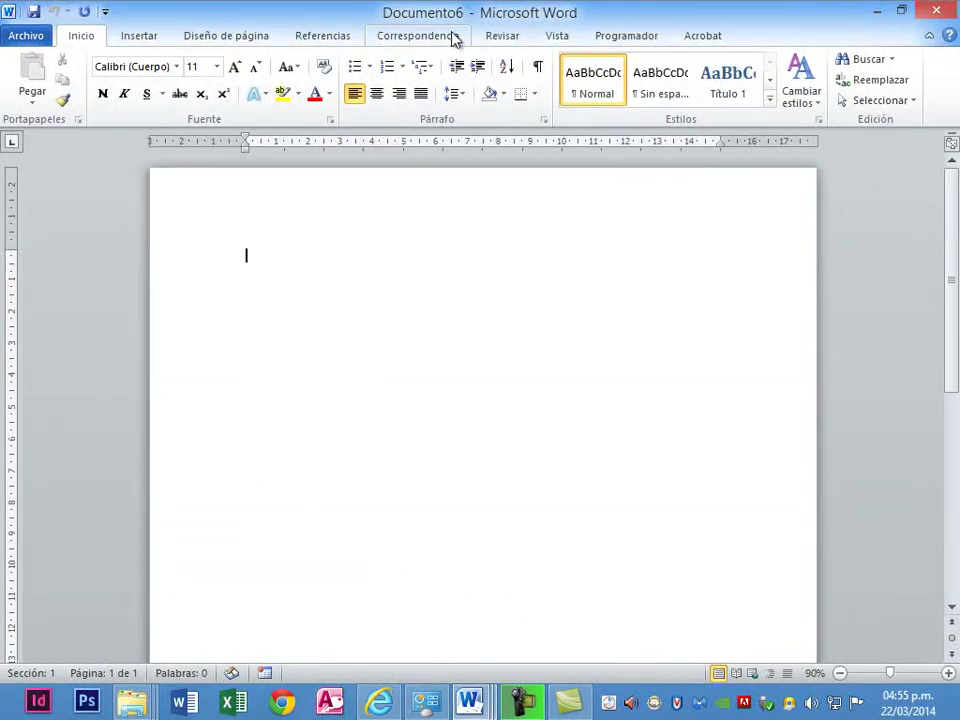
# Insert a picture content control at the start of the Consolidado.docx page, and place the cursor after it.
pyautogui.click(598, 35)
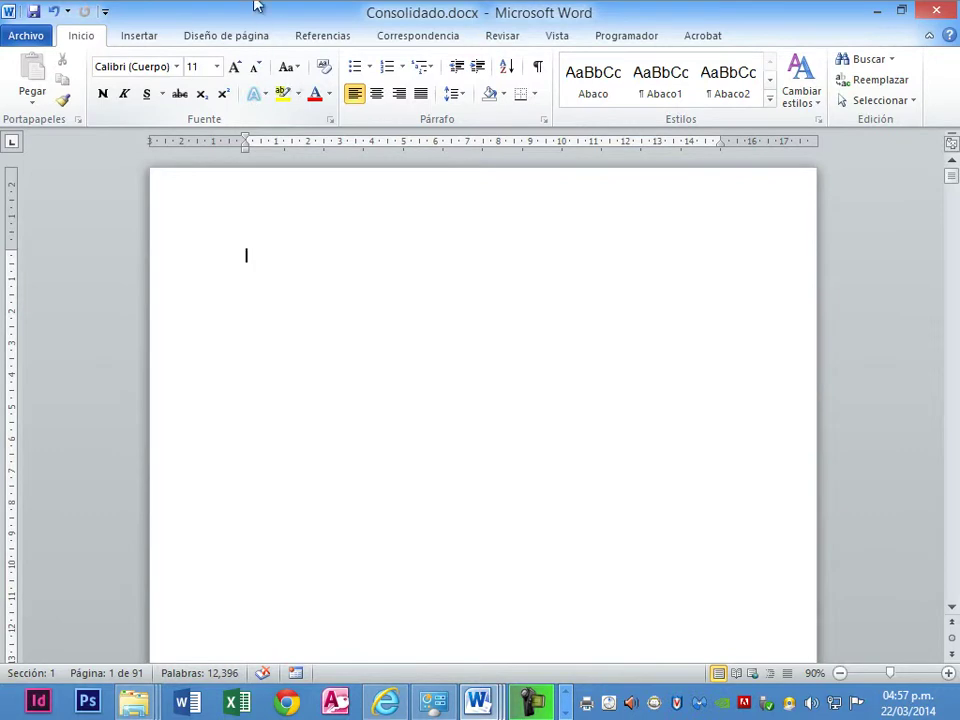
pyautogui.click(643, 38)
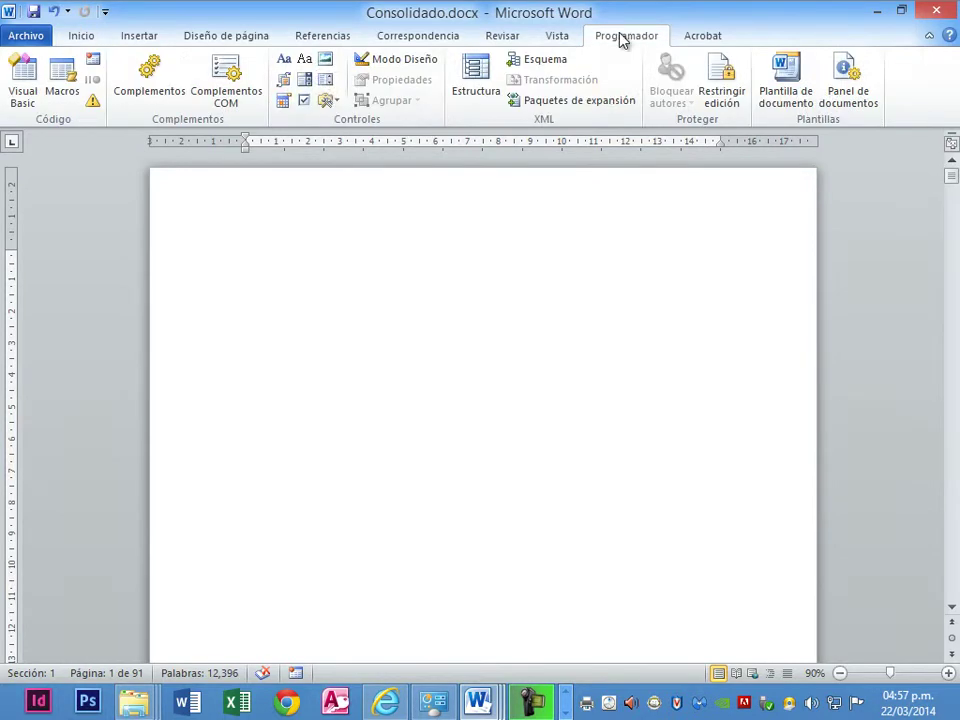
pyautogui.click(329, 65)
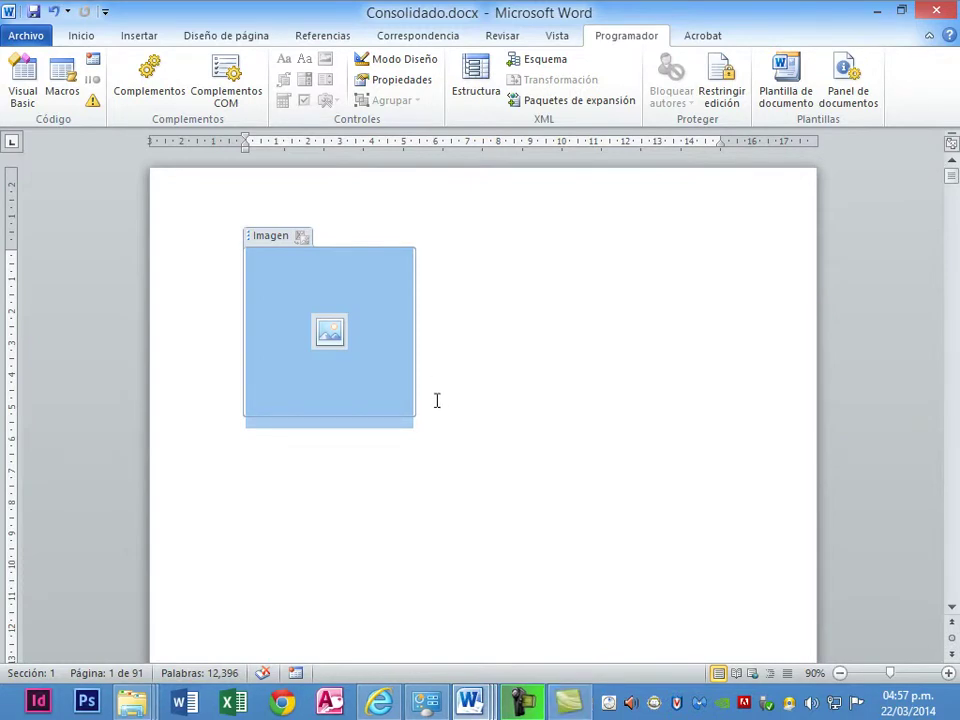
pyautogui.click(437, 395)
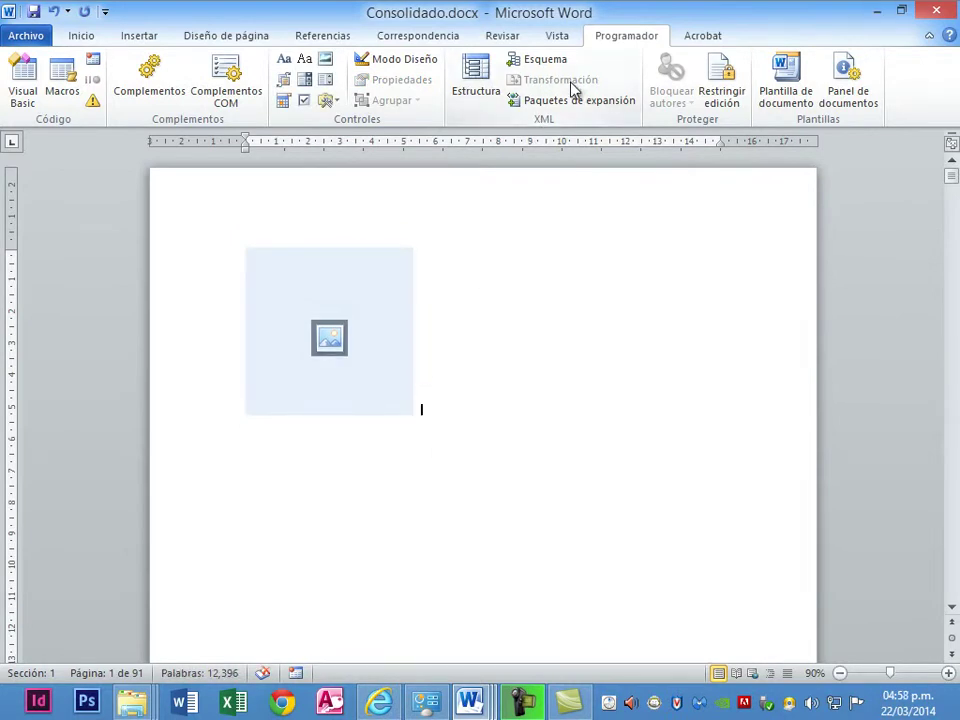
# Insert a building block gallery control below the picture control, and clear its placeholder text.
pyautogui.click(289, 80)
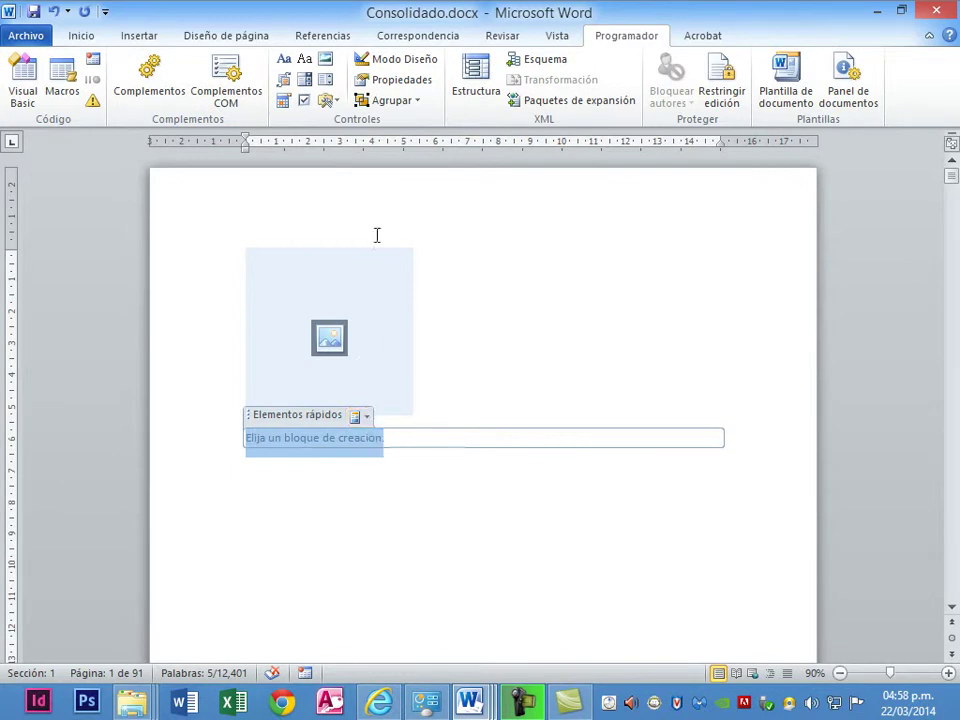
pyautogui.click(406, 102)
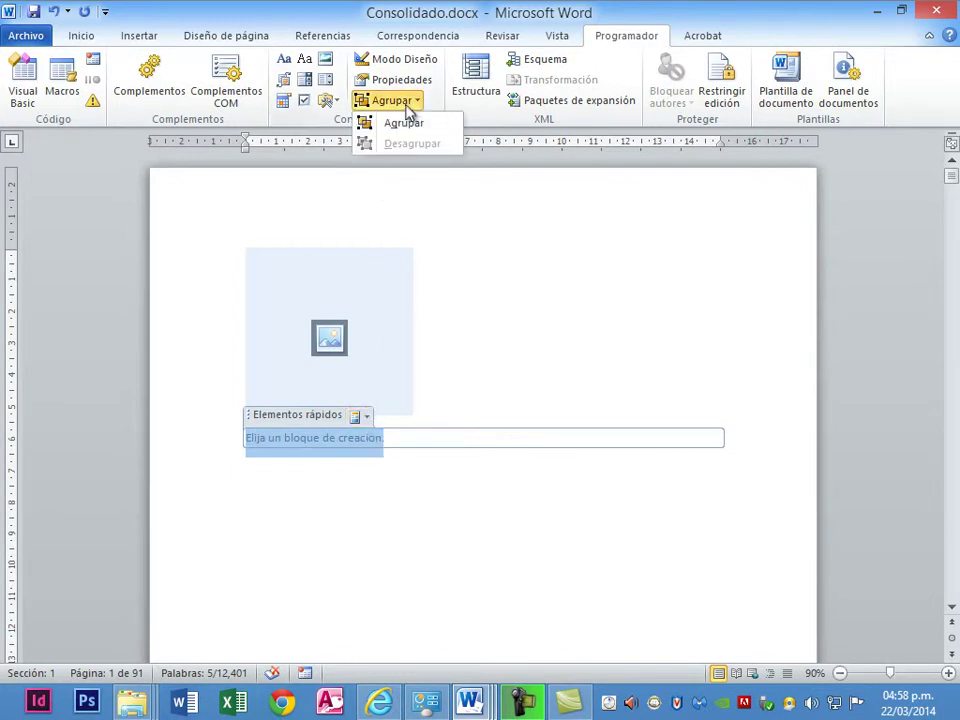
pyautogui.click(400, 431)
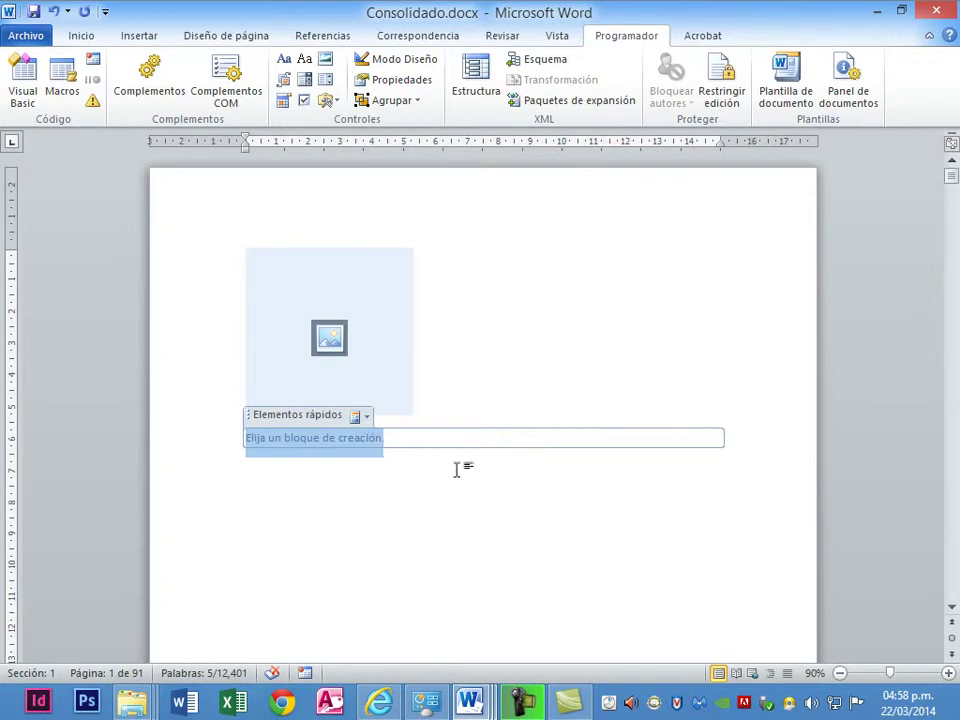
pyautogui.press('Return')
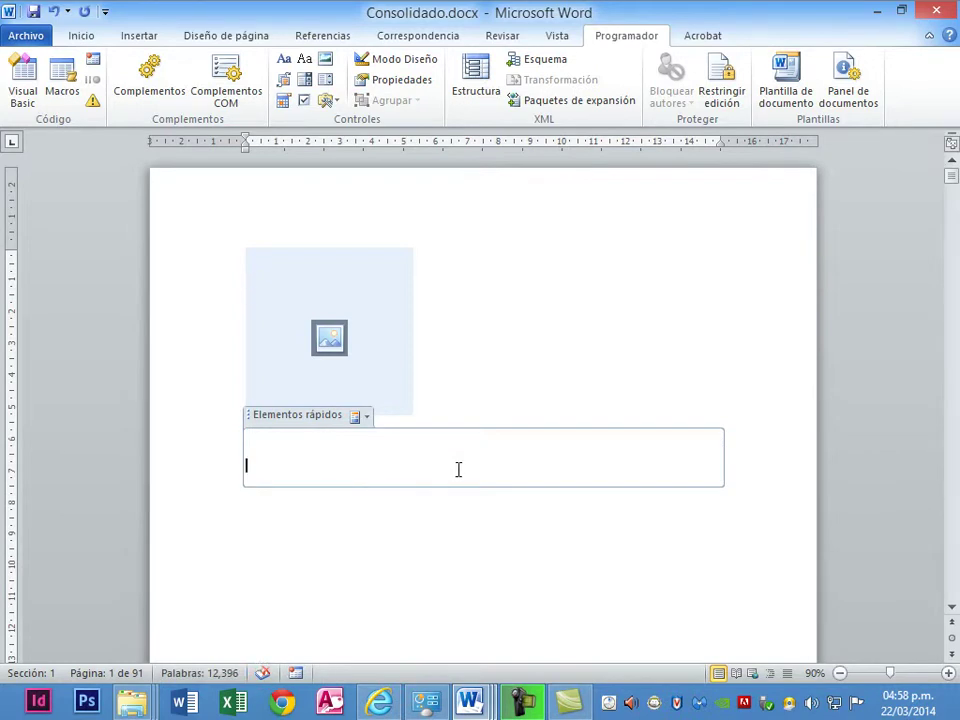
pyautogui.press('BackSpace')
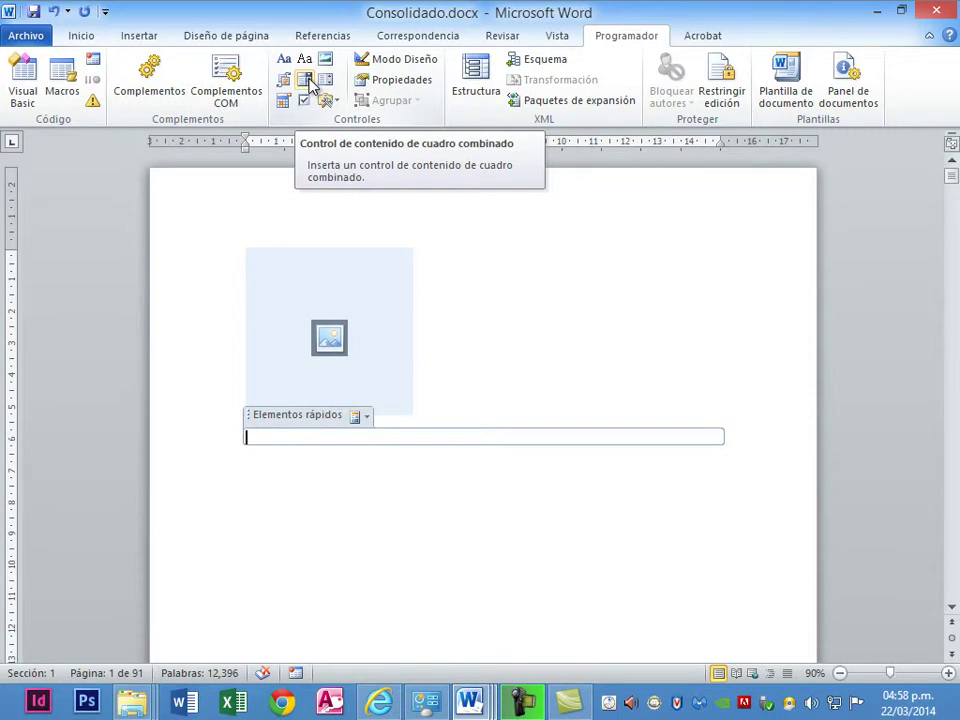
# Enter the label "Provincia:" below the picture and insert a combo box content control after it.
pyautogui.write('Pro')
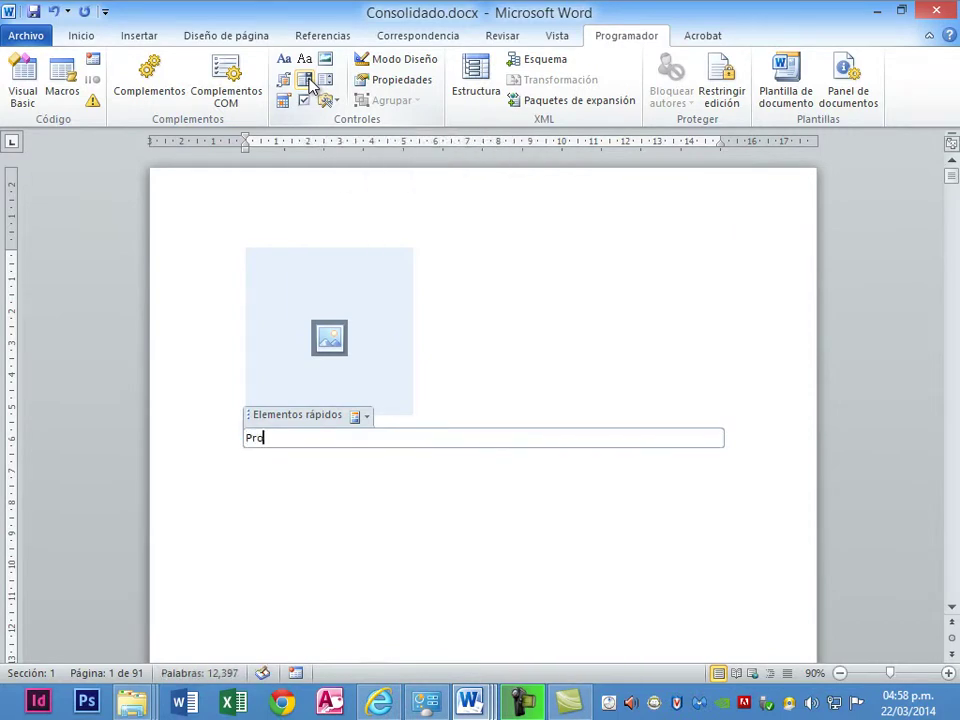
pyautogui.write('vincia:')
pyautogui.click(306, 80)
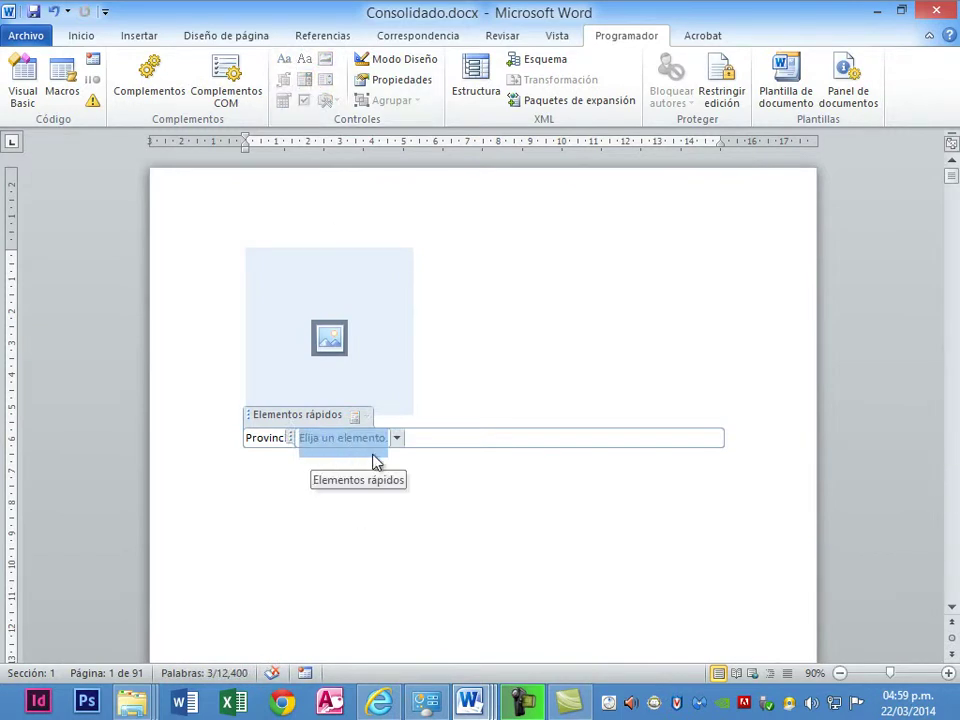
pyautogui.click(397, 439)
pyautogui.click(398, 442)
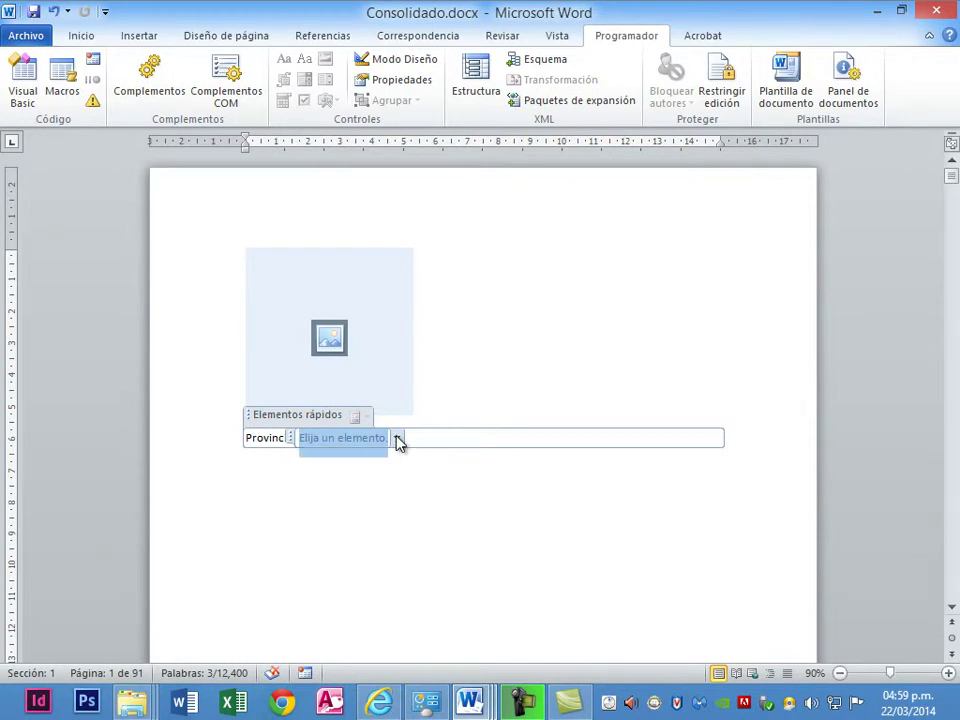
# In the combo box properties, set the title to Provincia and add the list option Ferreñafe.
pyautogui.click(404, 88)
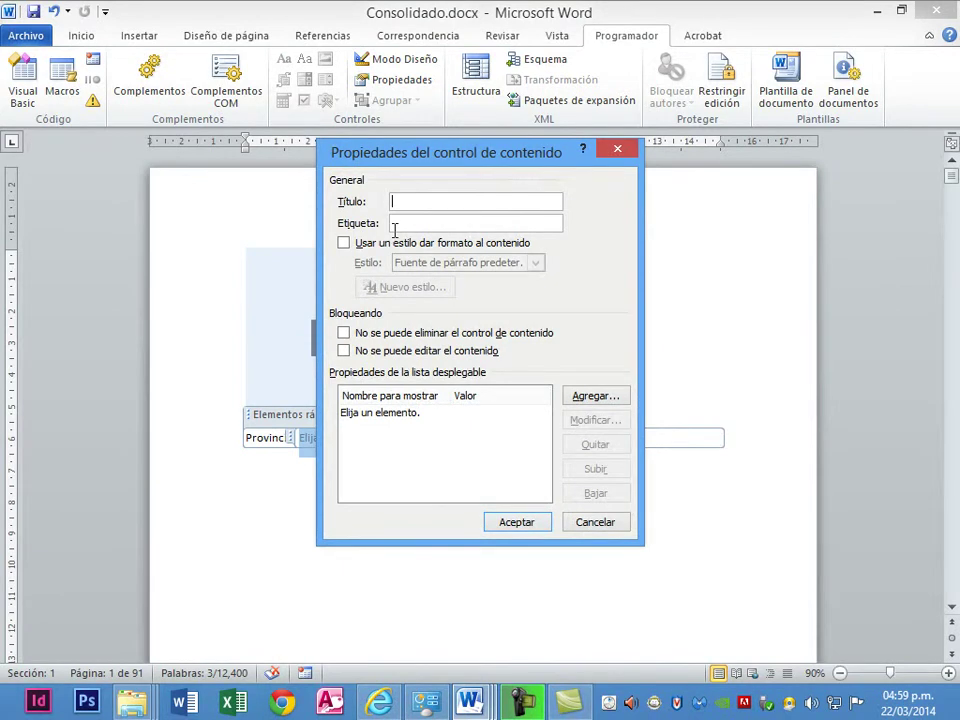
pyautogui.write('Provincia')
pyautogui.click(572, 402)
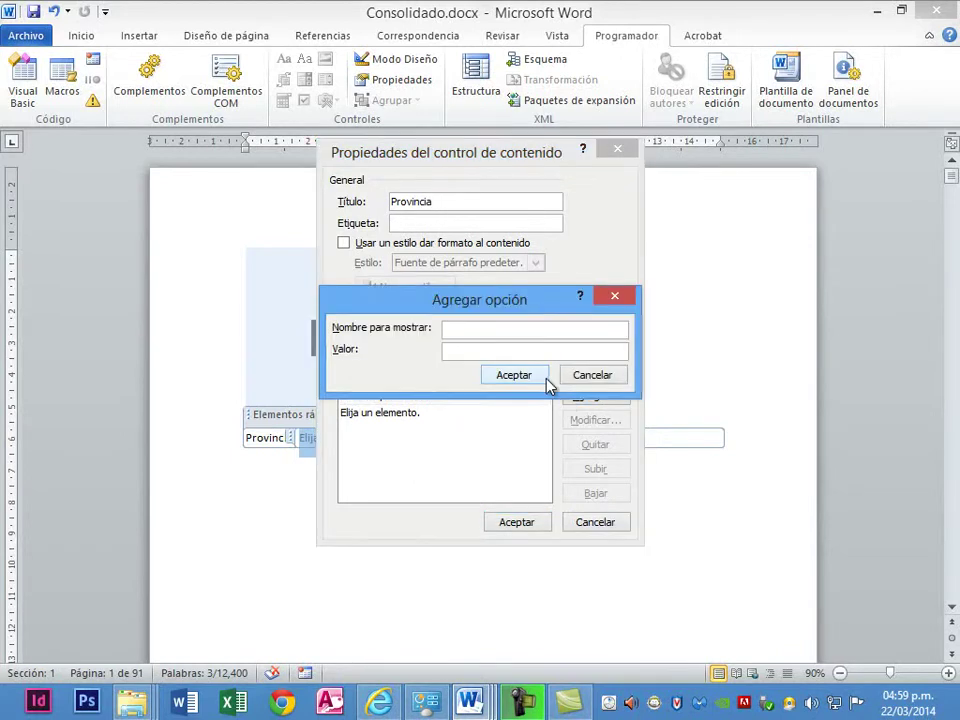
pyautogui.write('Ferre')
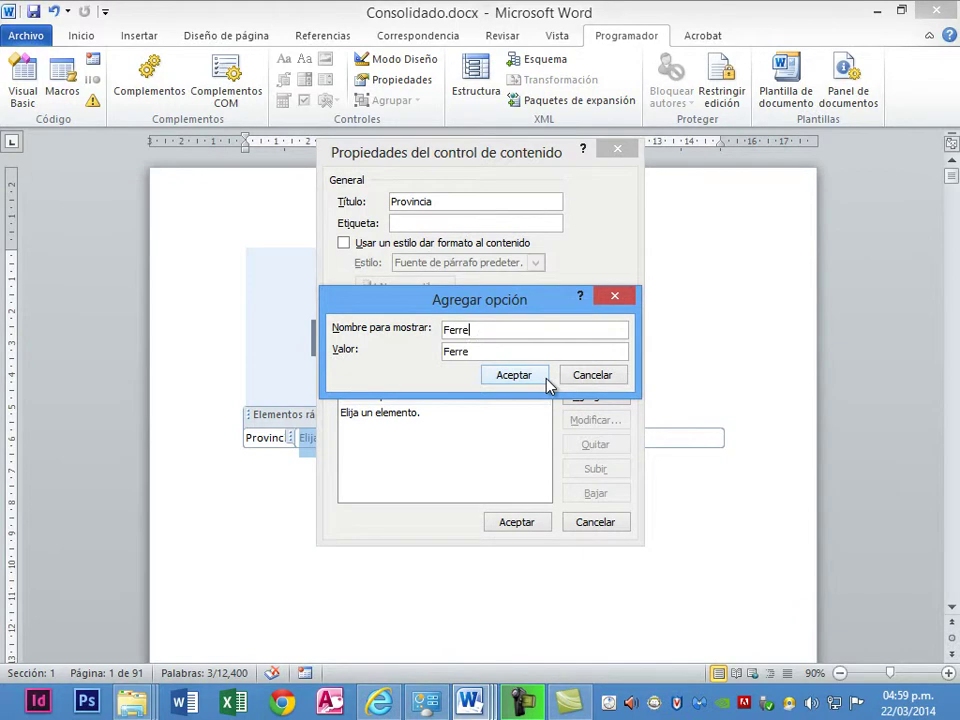
pyautogui.write('ñafe')
pyautogui.click(545, 379)
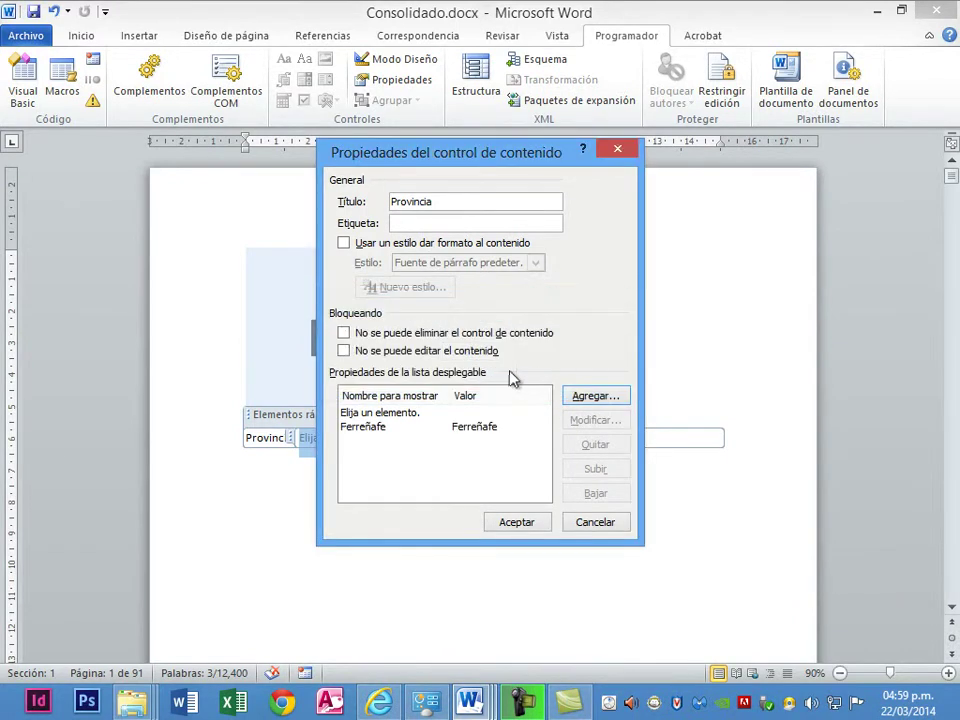
# Add Chiclayo as another option in the Provincia combo box list.
pyautogui.click(591, 396)
pyautogui.write('C')
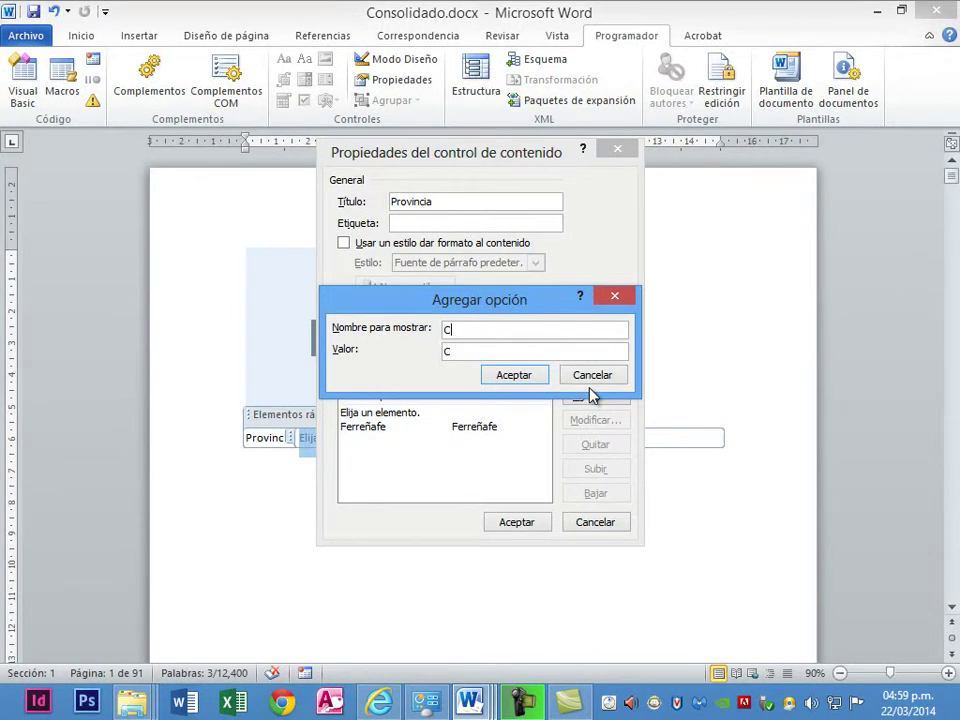
pyautogui.write('hiclyayo')
pyautogui.press('BackSpace')
pyautogui.press('BackSpace')
pyautogui.press('BackSpace')
pyautogui.press('BackSpace')
pyautogui.write('ayo')
pyautogui.click(535, 380)
# Add the option Lambayeque, apply the control properties, and check the options offered by the Provincia list.
pyautogui.click(600, 396)
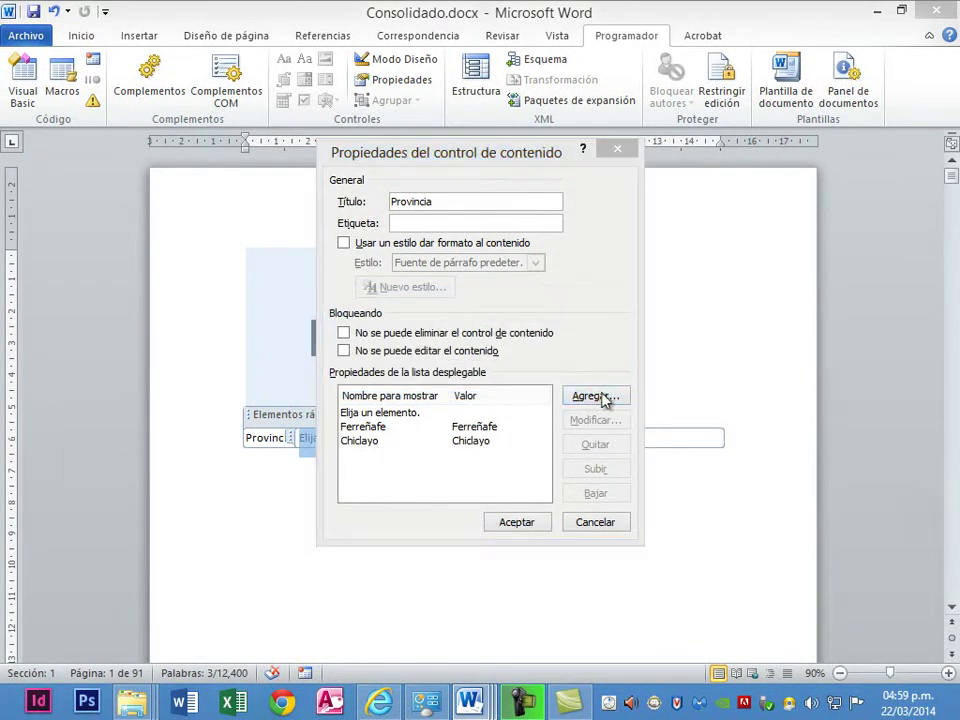
pyautogui.write('Lam')
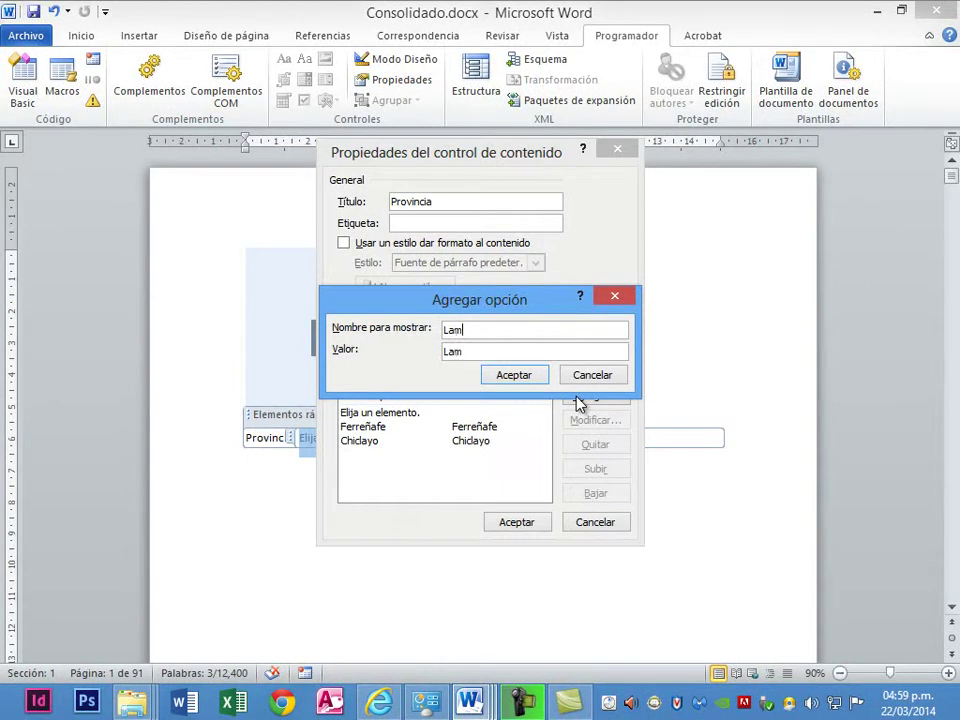
pyautogui.write('bayeque')
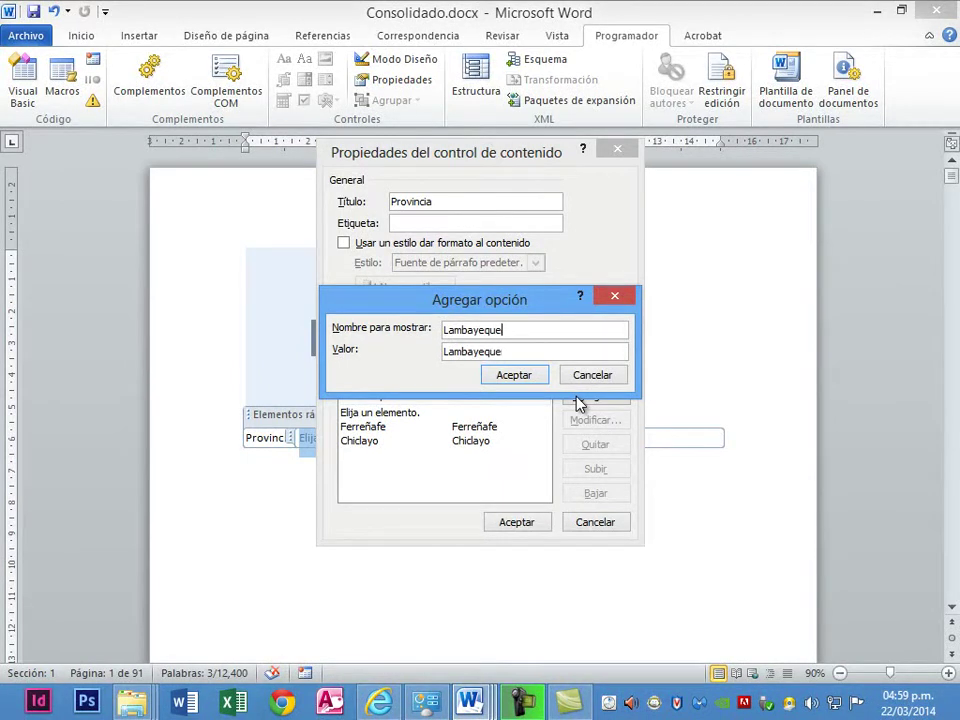
pyautogui.click(525, 380)
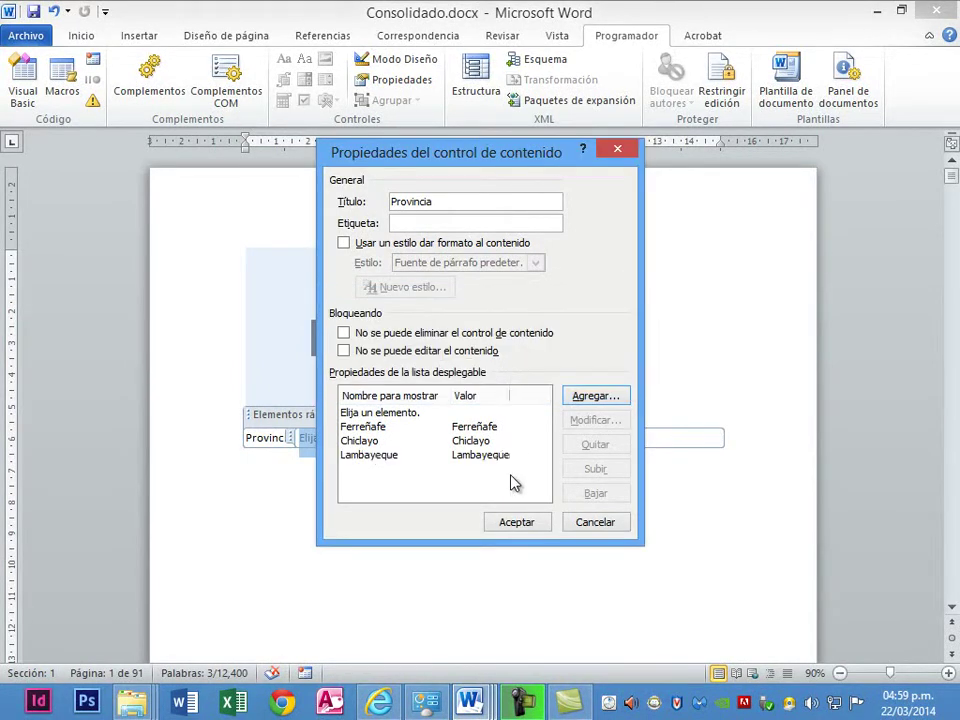
pyautogui.click(517, 521)
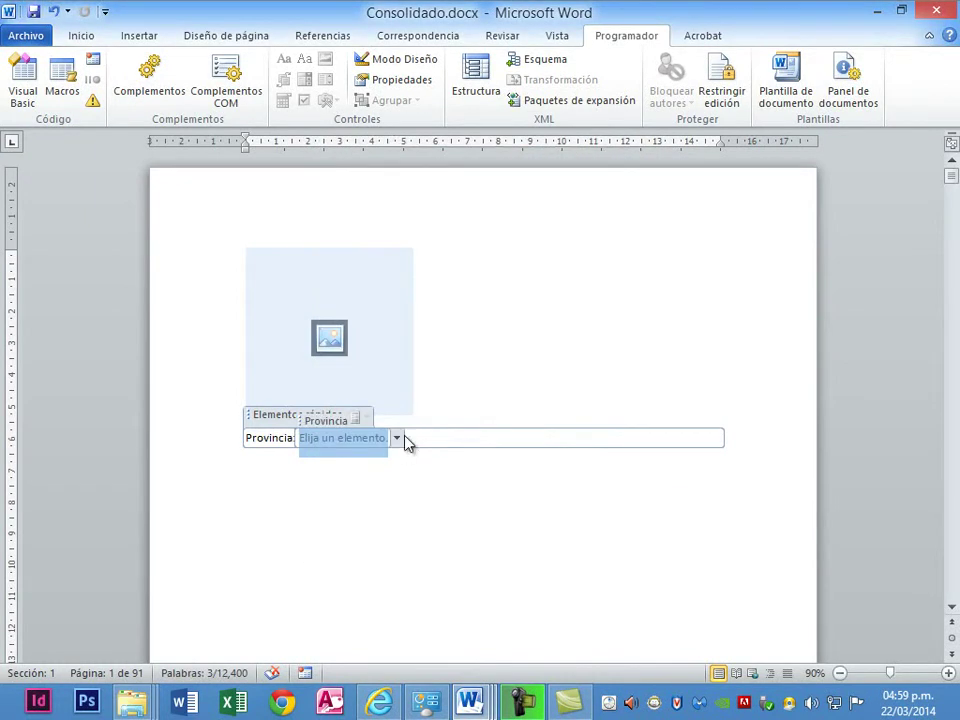
pyautogui.click(397, 440)
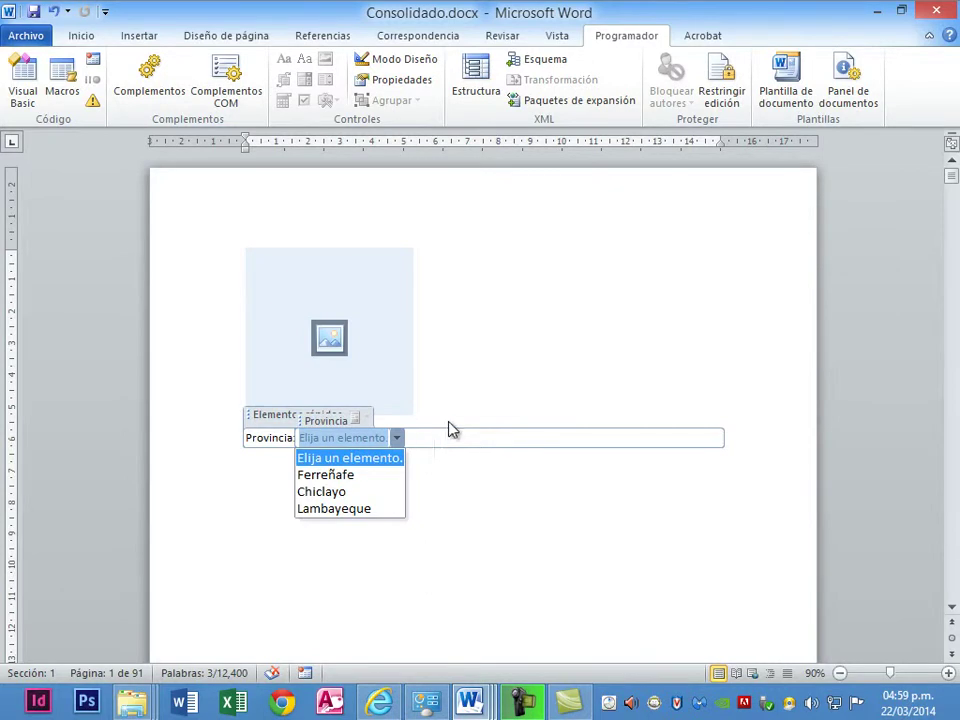
pyautogui.click(447, 440)
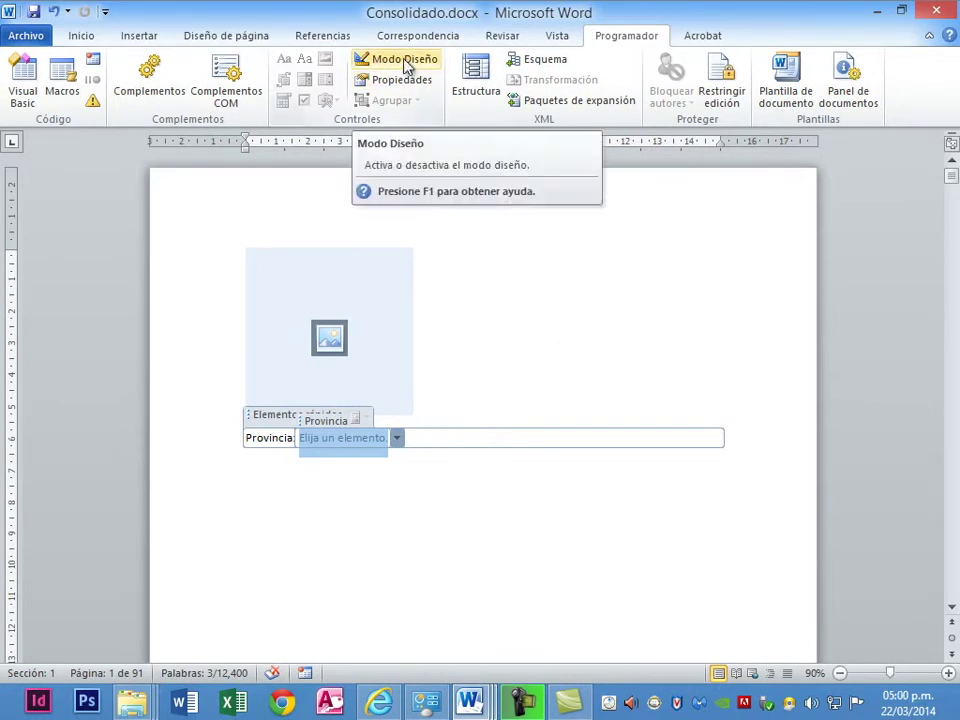
# Turn on design mode to view the markers around the form's controls, and turn it off again.
pyautogui.click(406, 62)
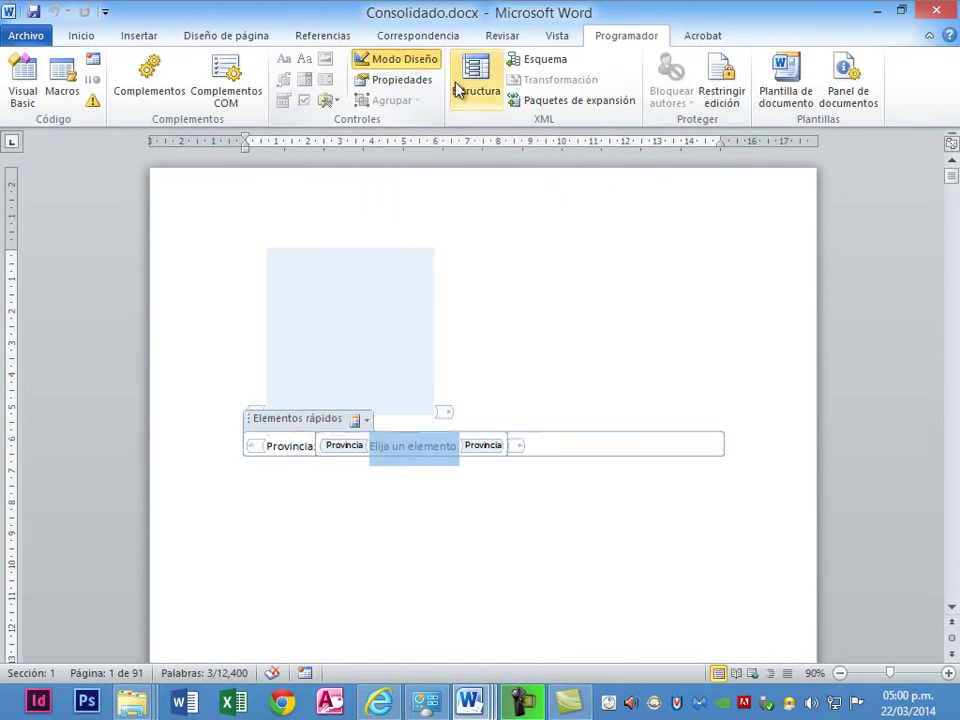
pyautogui.click(551, 449)
pyautogui.write('.')
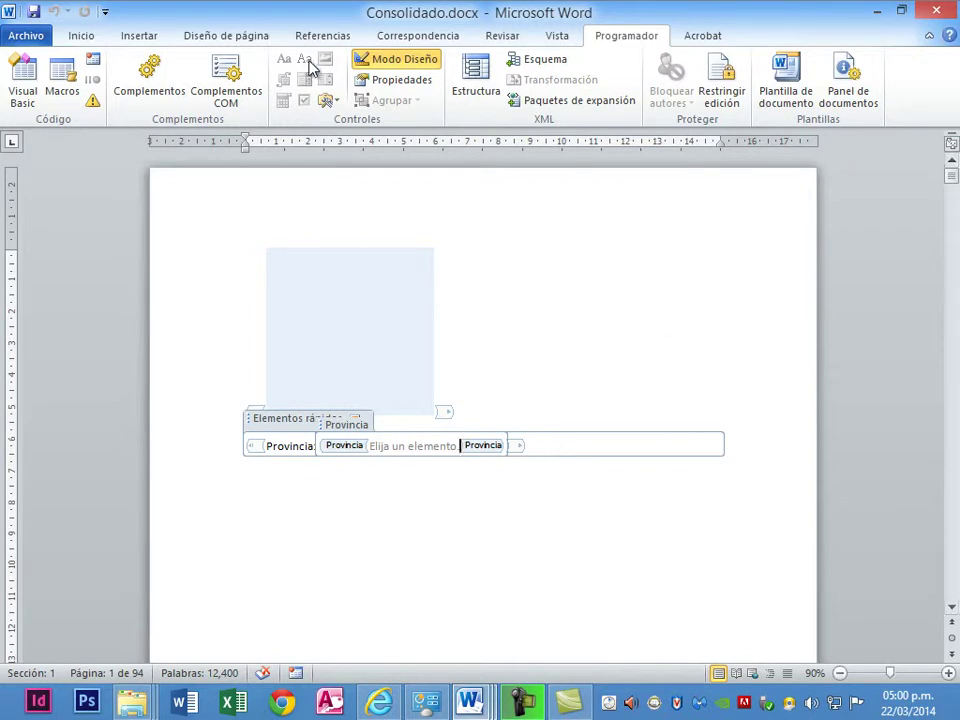
pyautogui.click(374, 62)
# In Documento6, enter "Fecha de Nacimiento:" below the Provincia line, insert a date picker control after it, and check its calendar.
pyautogui.tripleClick(428, 506)
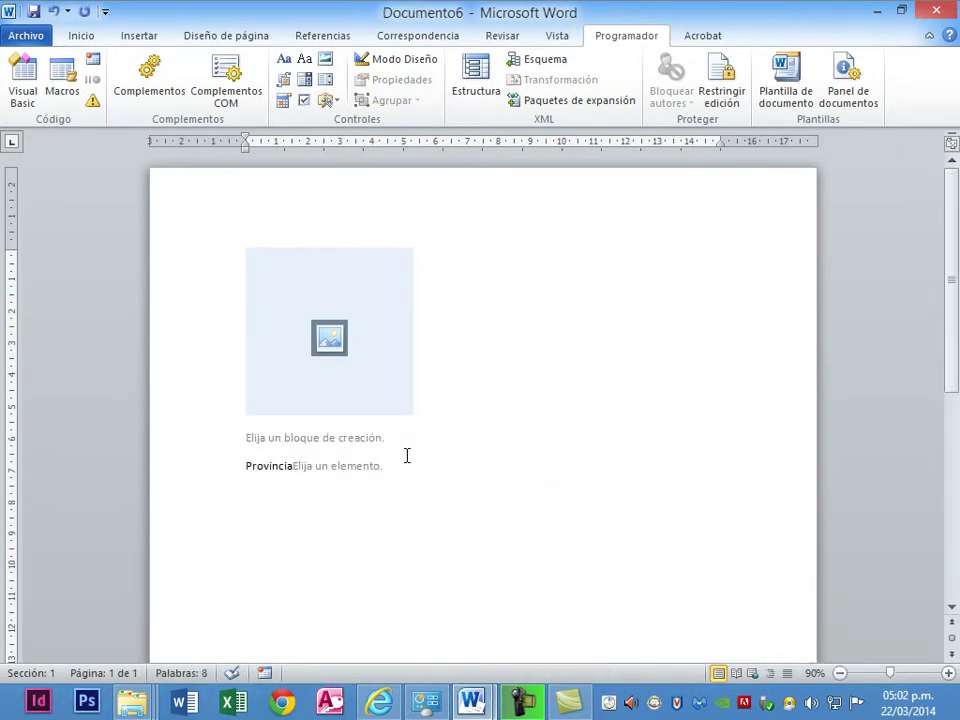
pyautogui.write('Fecha de Nacimiento:')
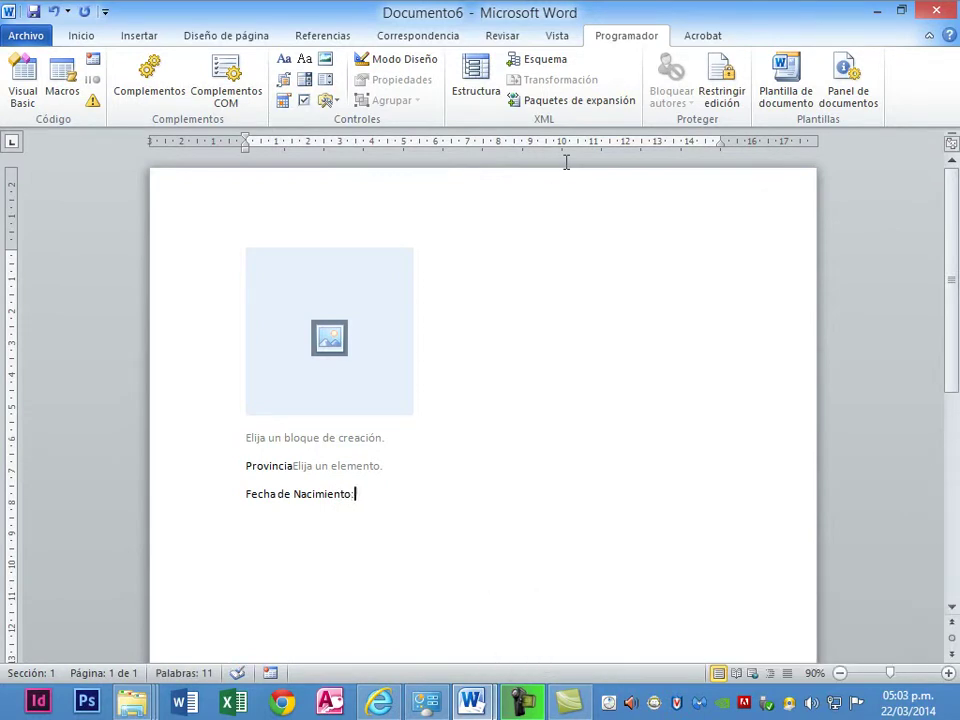
pyautogui.click(284, 104)
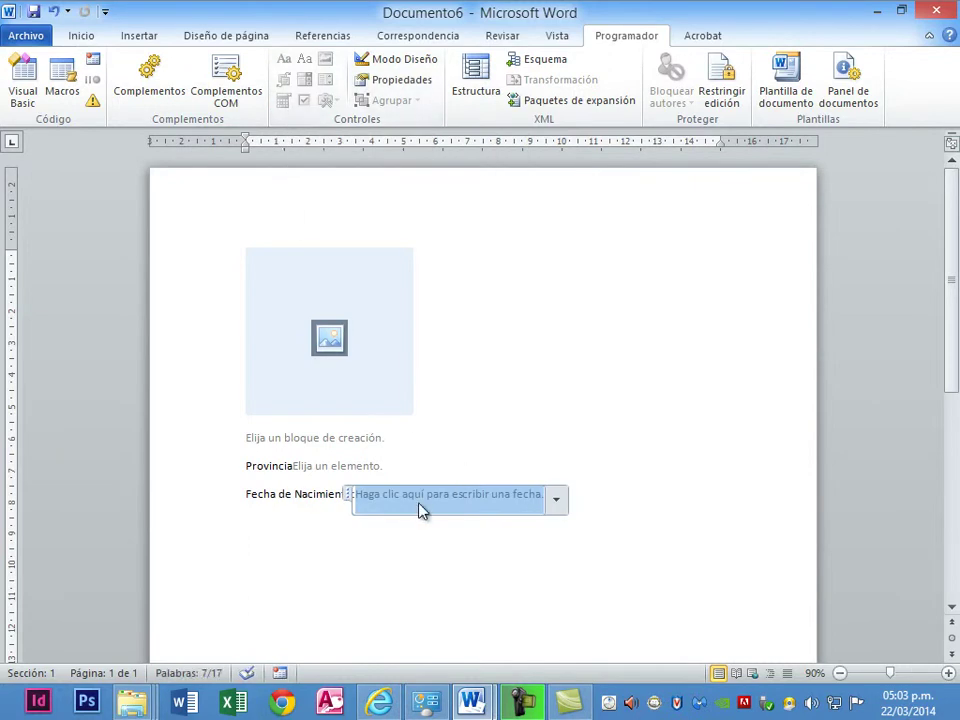
pyautogui.click(555, 505)
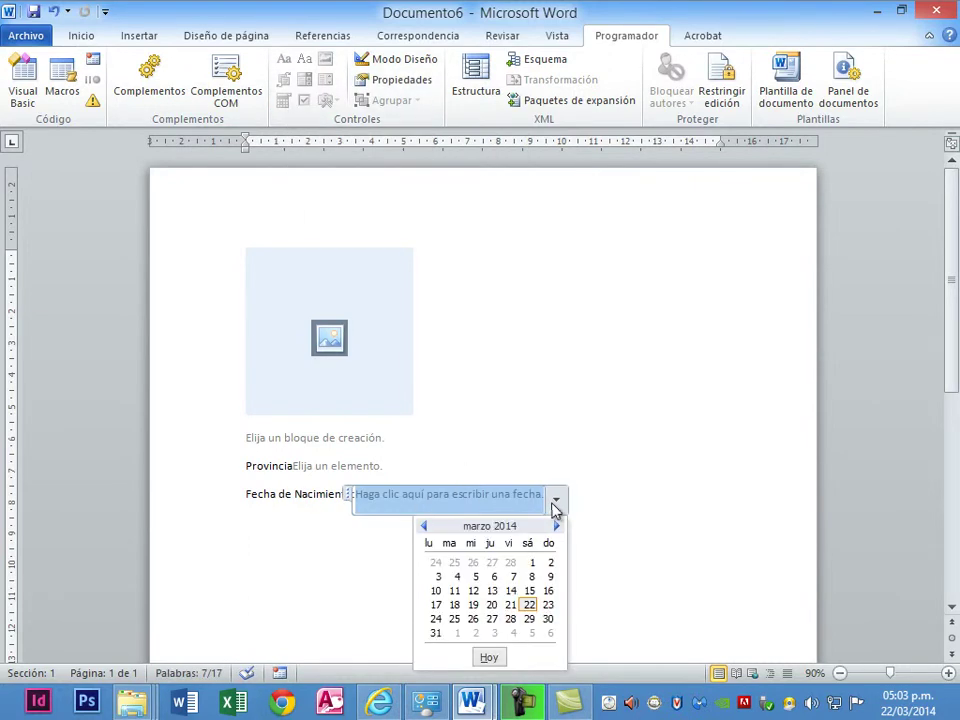
pyautogui.click(557, 506)
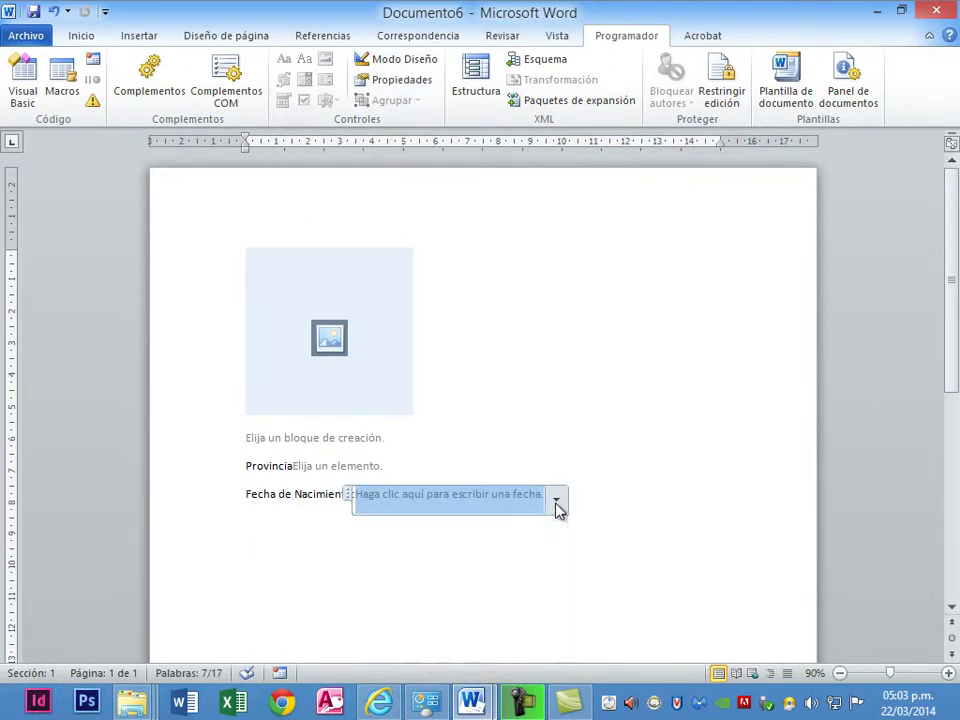
pyautogui.click(556, 504)
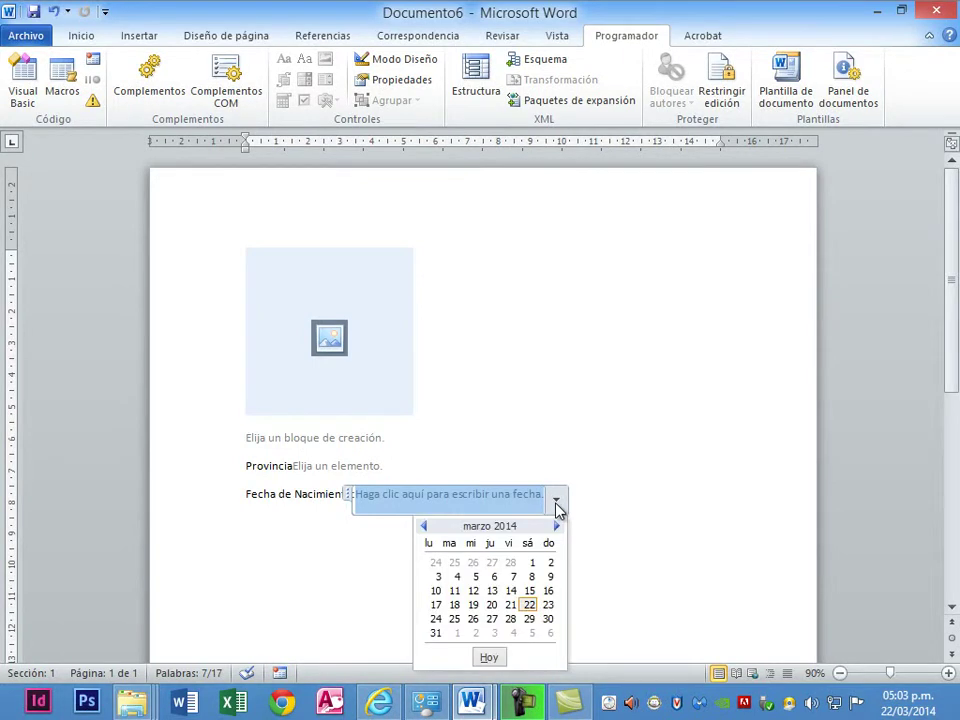
pyautogui.click(596, 511)
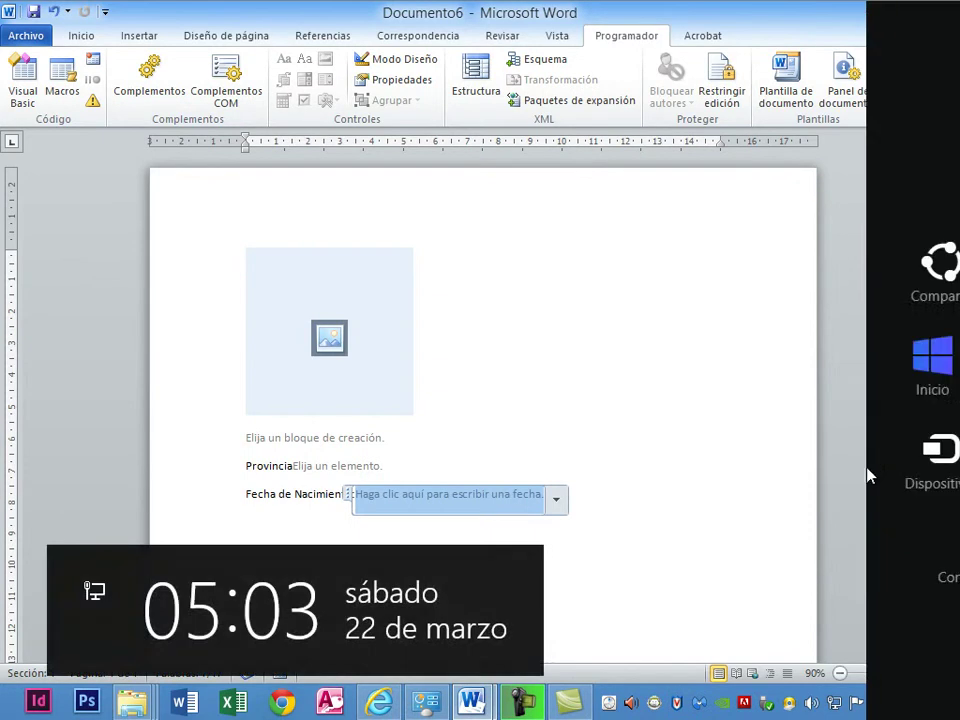
# Add the line "Estudios Superiores" below the Fecha de Nacimiento line and start a new line under it.
pyautogui.click(617, 499)
pyautogui.press('Return')
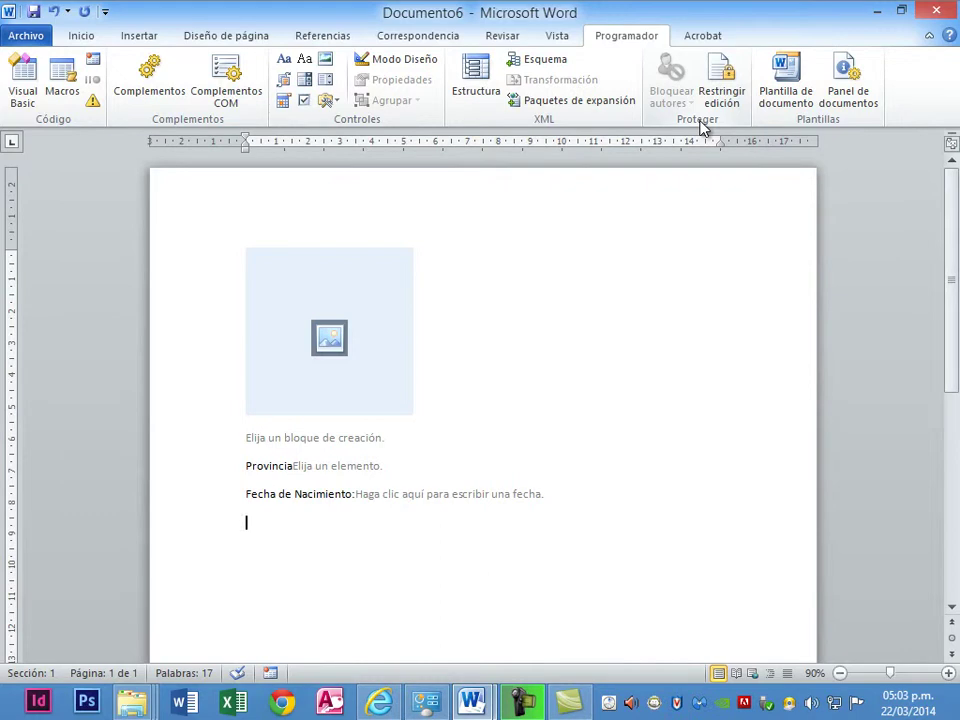
pyautogui.write('Estudio')
pyautogui.press('BackSpace')
pyautogui.write('s Superio')
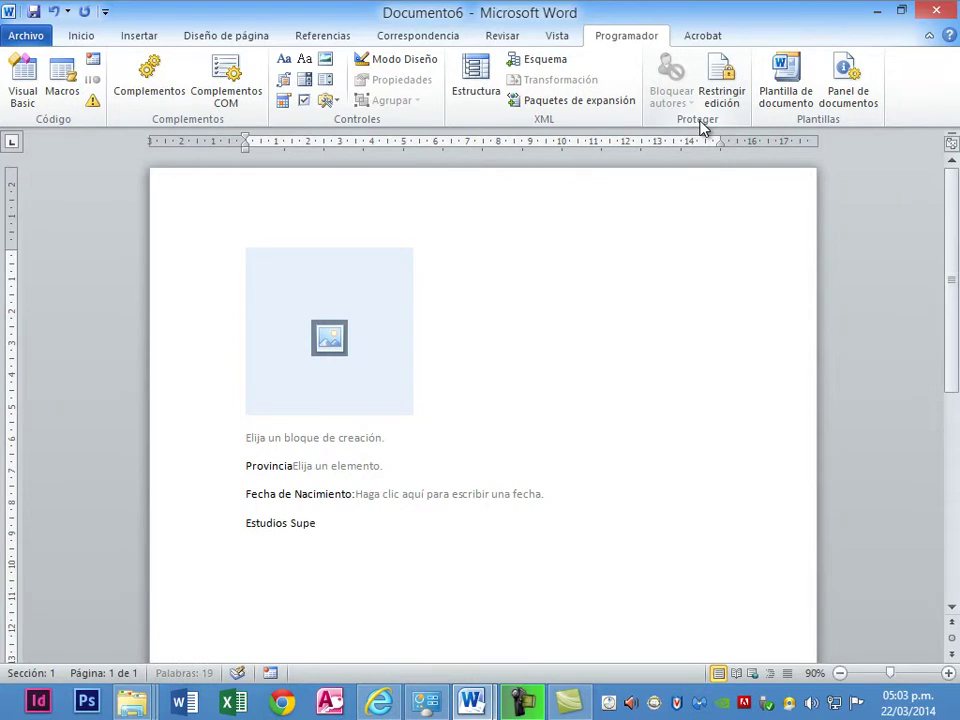
pyautogui.write('res')
pyautogui.press('Return')
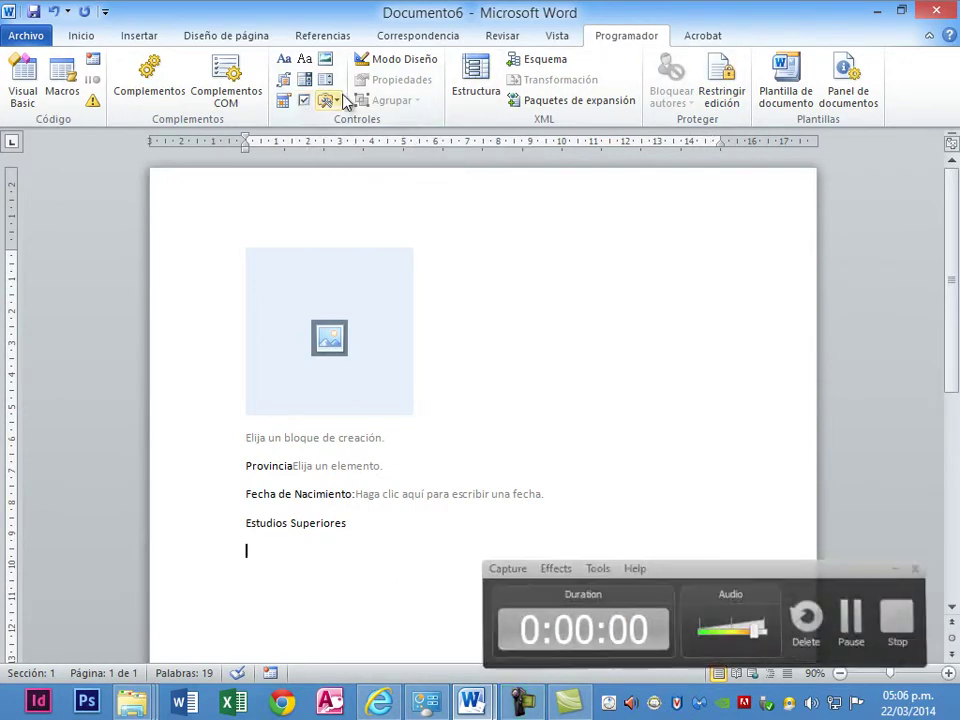
# Insert an ActiveX check box below Estudios Superiores and set its caption to "Post Grado".
pyautogui.click(336, 102)
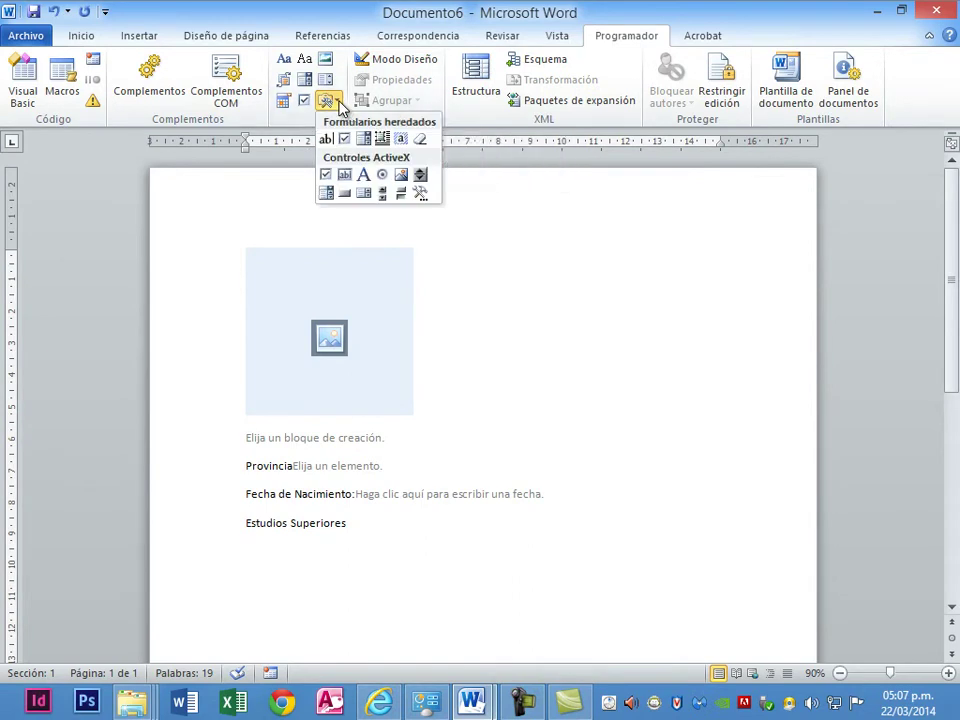
pyautogui.click(326, 176)
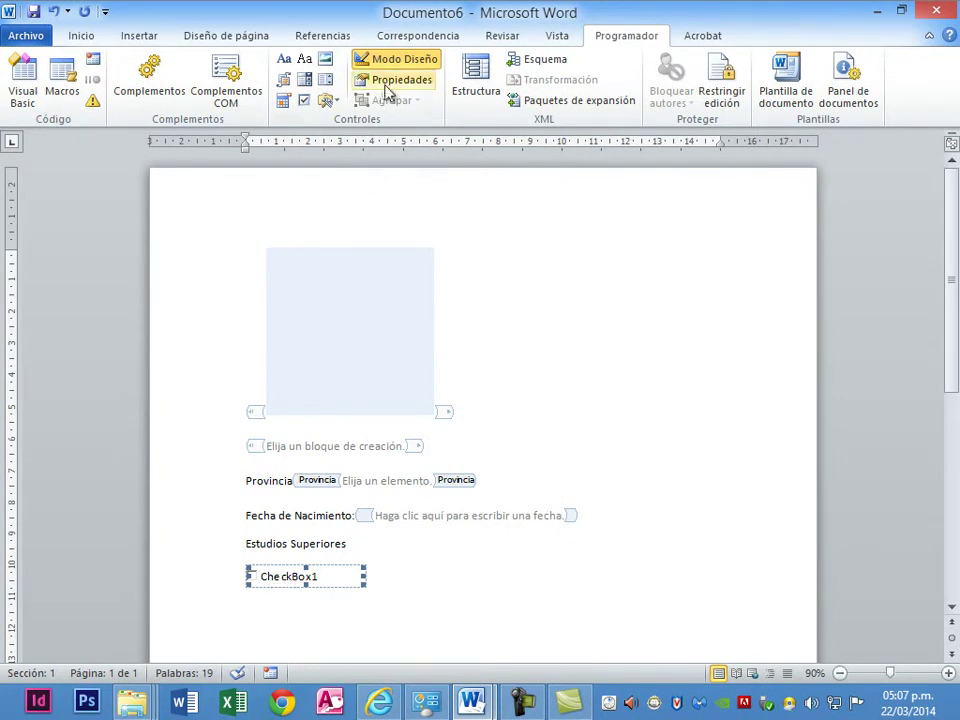
pyautogui.click(386, 84)
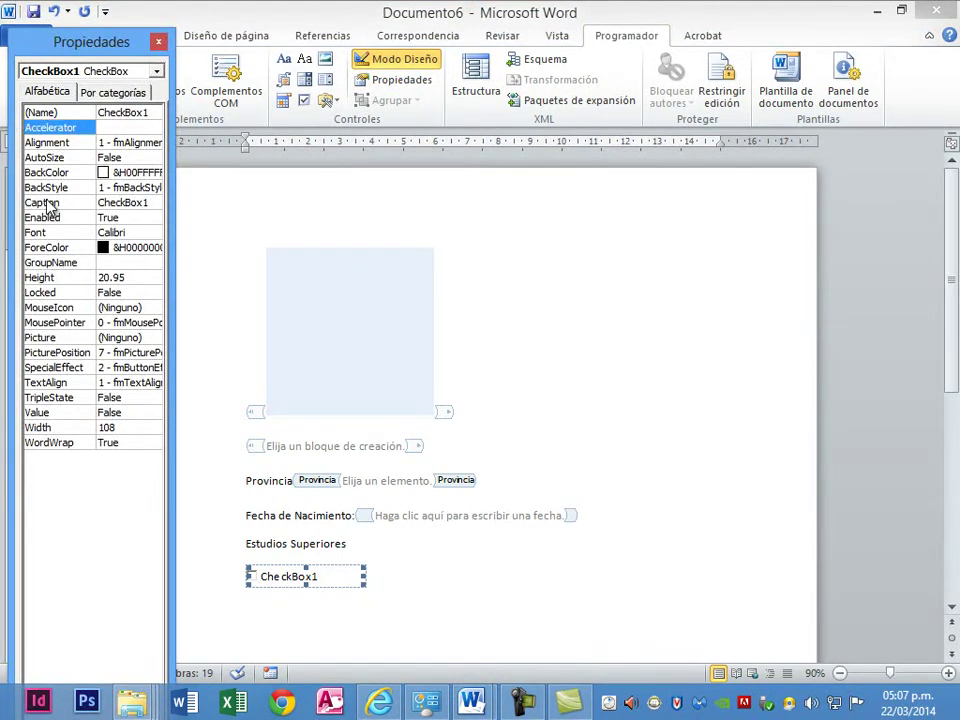
pyautogui.click(45, 203)
pyautogui.click(45, 203)
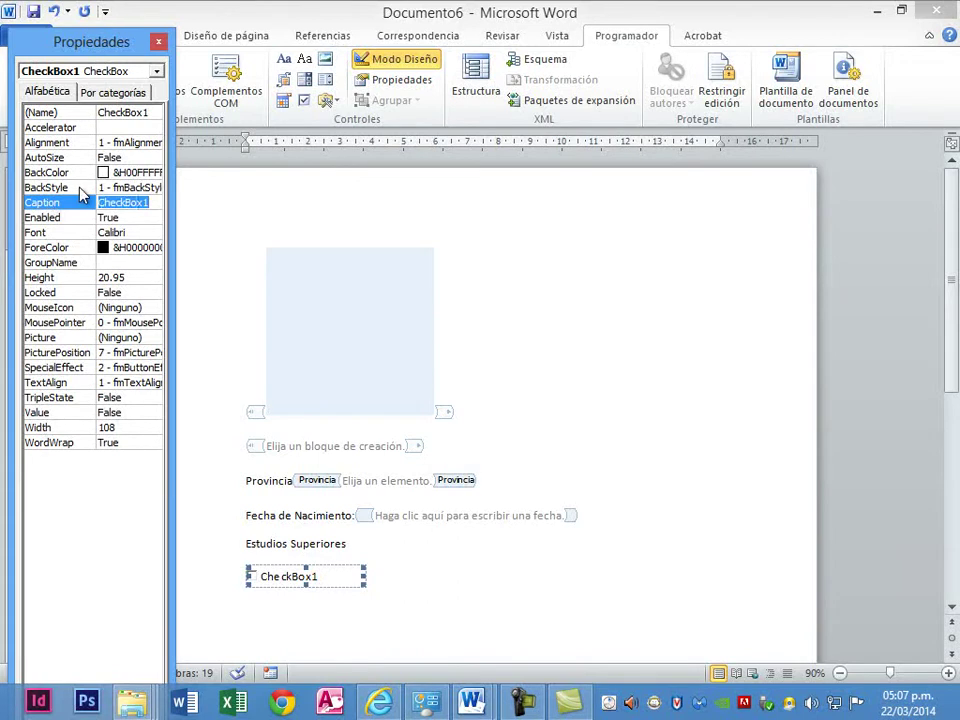
pyautogui.write('Post G')
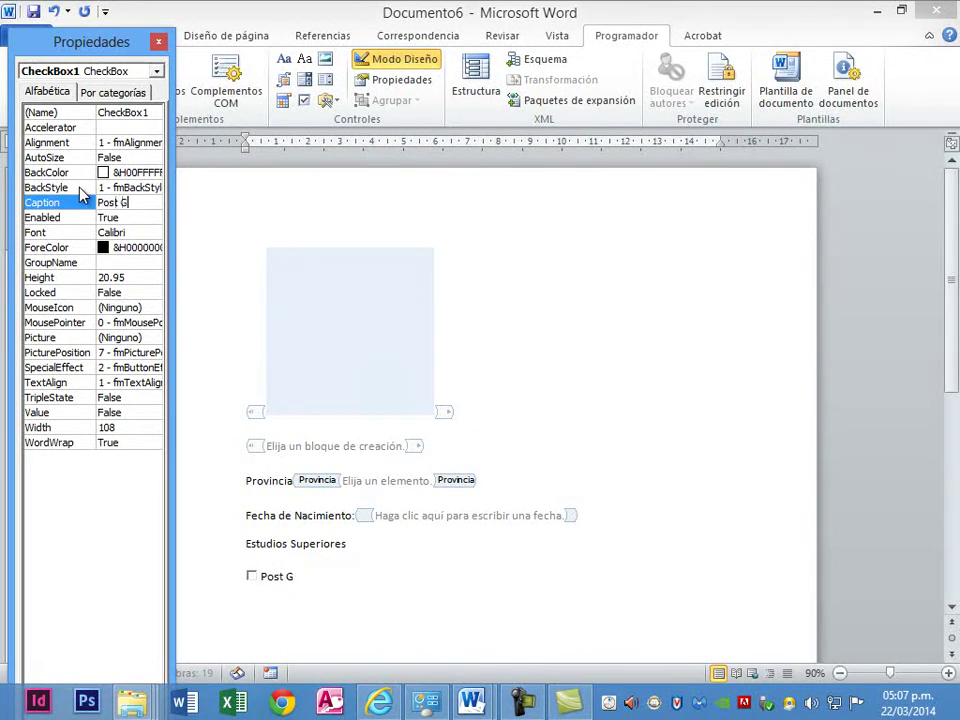
pyautogui.write('rado')
pyautogui.press('Return')
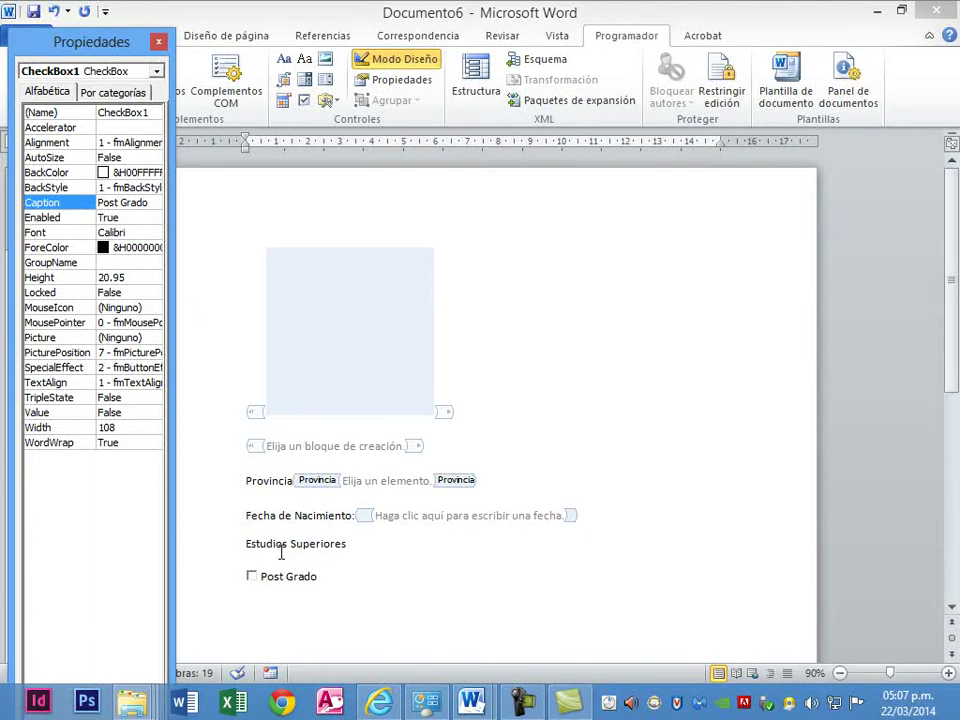
pyautogui.click(158, 45)
# Insert a second ActiveX check box on a new line below Post Grado and set its caption to "Maestría".
pyautogui.click(396, 566)
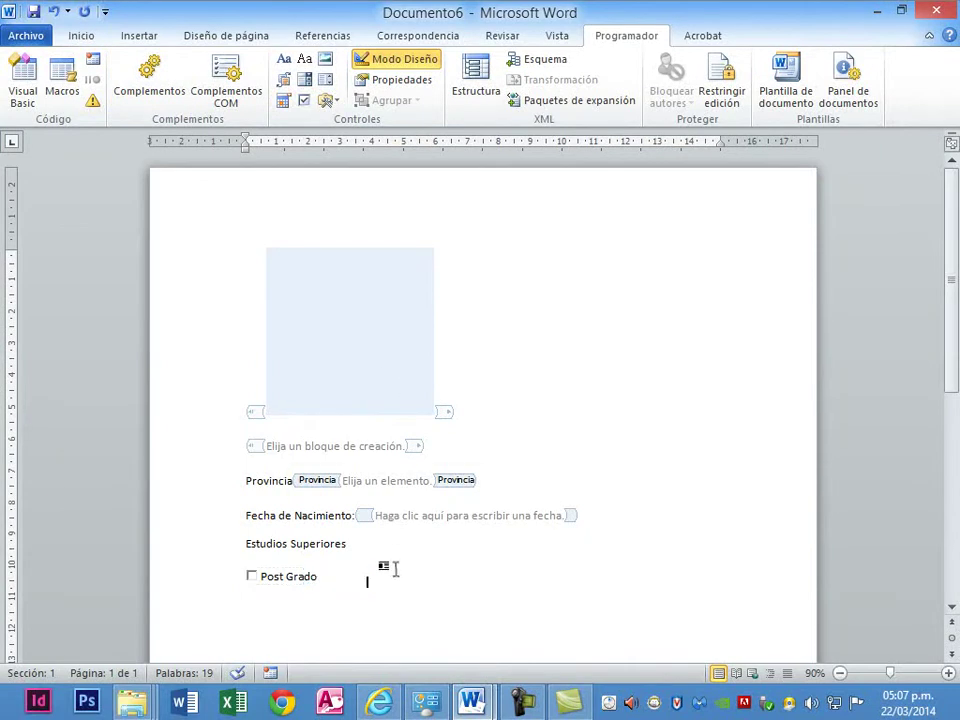
pyautogui.press('Return')
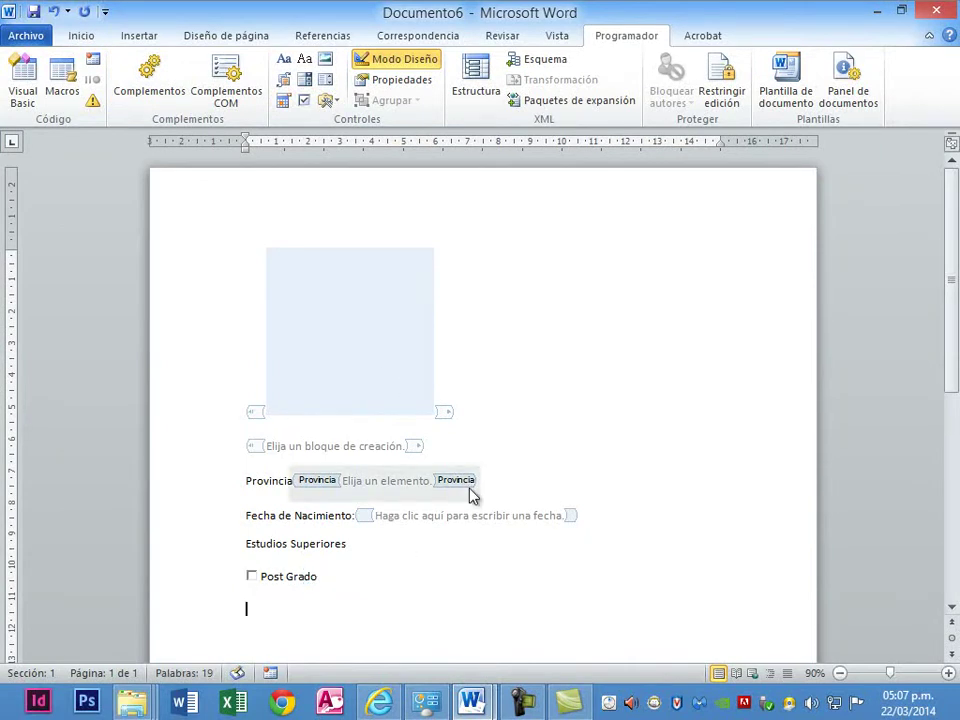
pyautogui.click(330, 101)
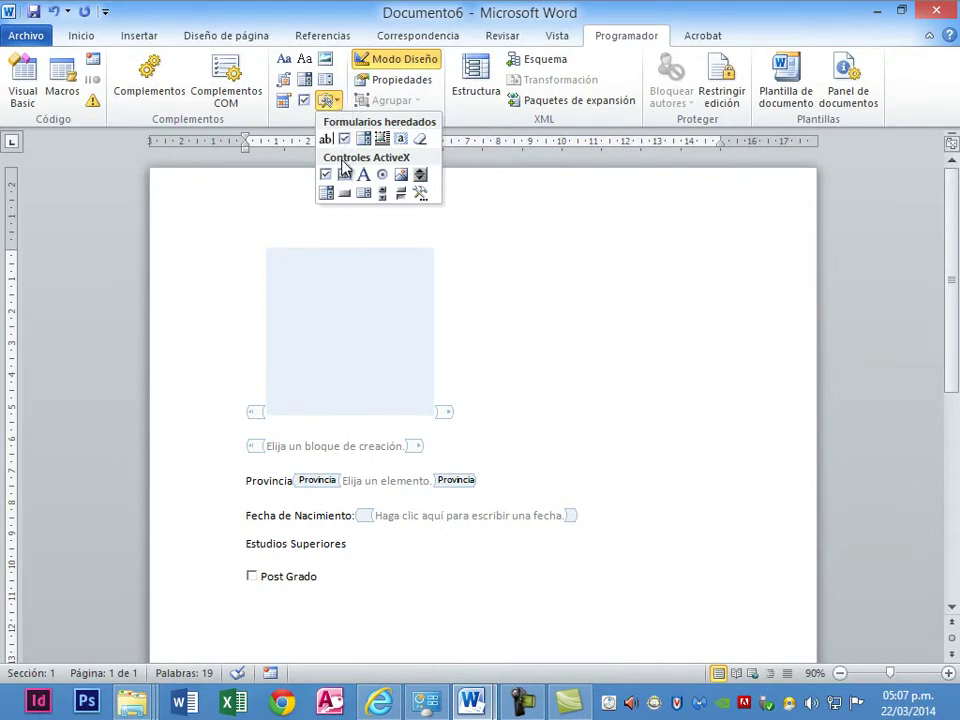
pyautogui.click(327, 175)
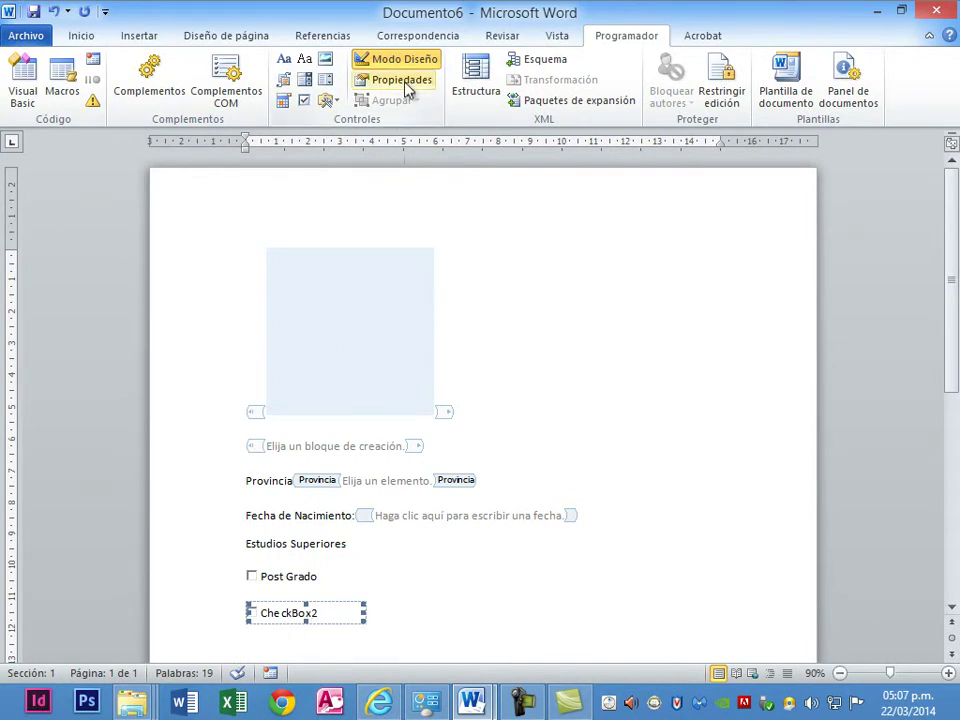
pyautogui.click(406, 84)
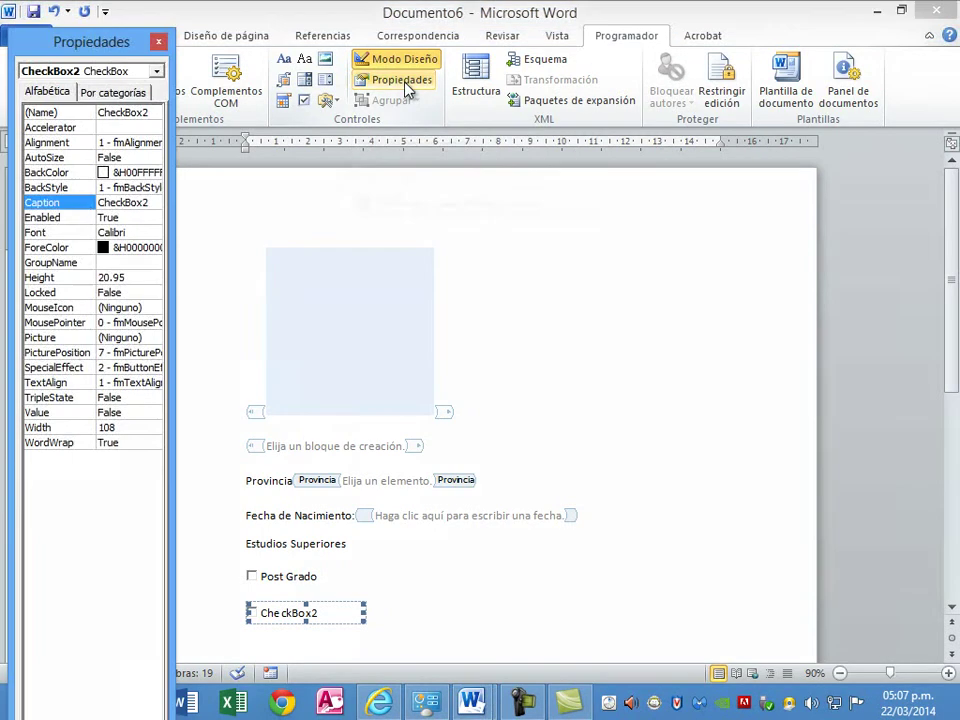
pyautogui.click(62, 205)
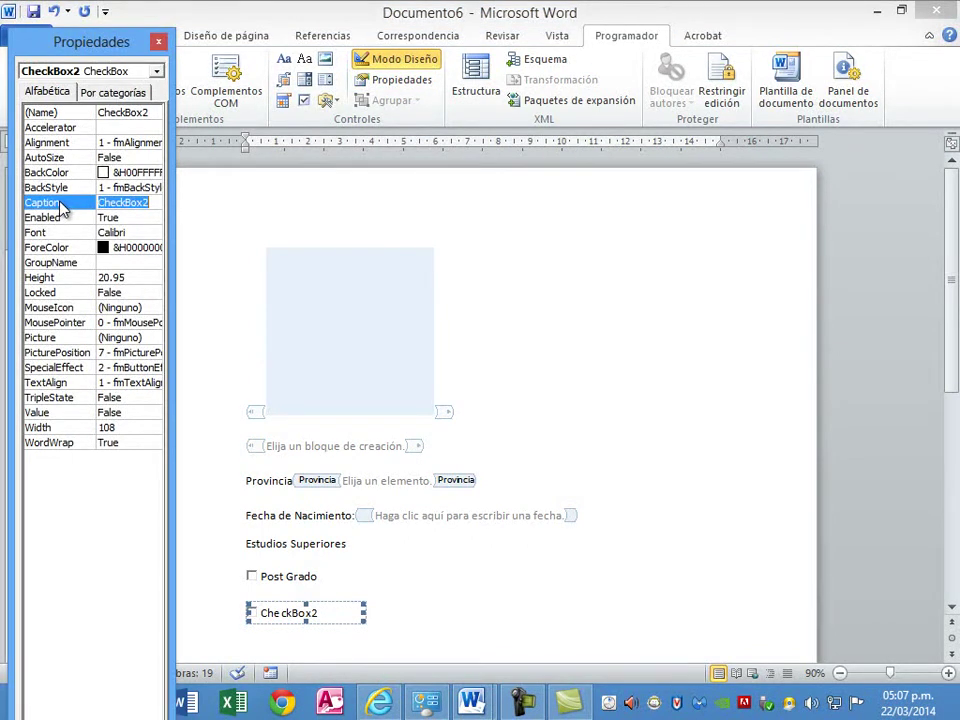
pyautogui.write('N')
pyautogui.press('BackSpace')
pyautogui.write('Ma')
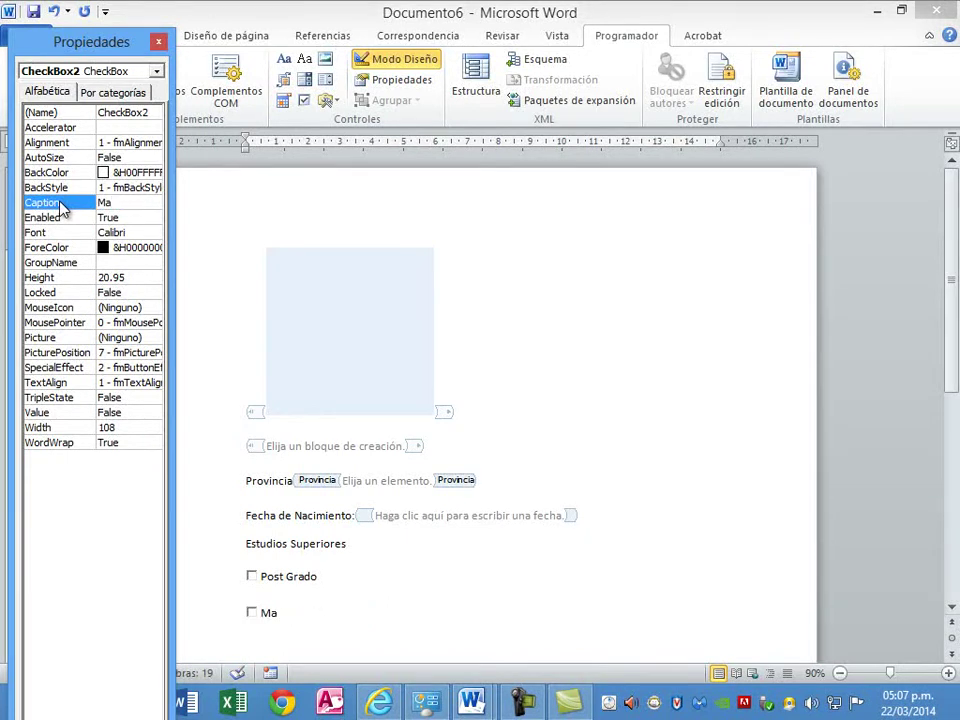
pyautogui.write('estría')
pyautogui.click(158, 41)
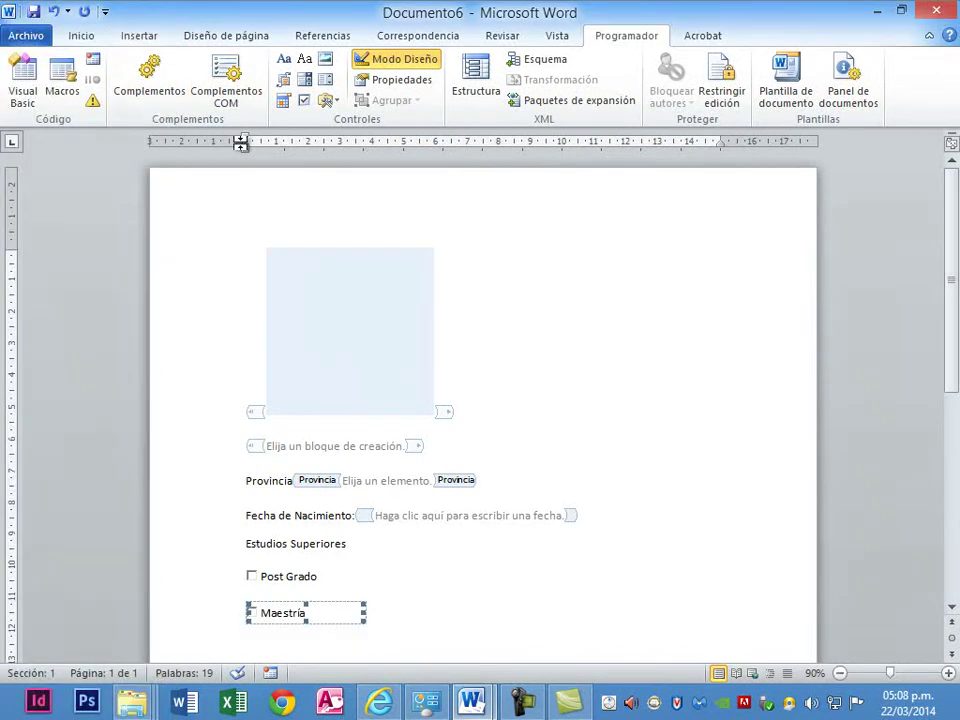
# Select all of the form's content, from the picture control to the Maestría check box, and group it.
pyautogui.click(381, 619)
pyautogui.moveTo(204, 272); pyautogui.dragTo(321, 613)
pyautogui.click(430, 600)
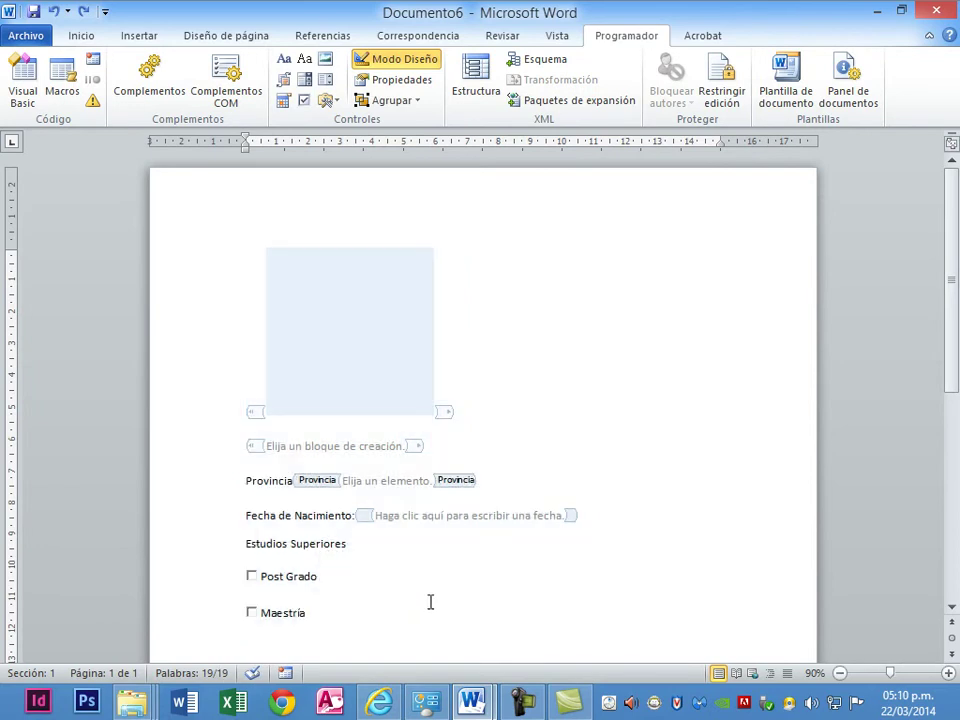
pyautogui.click(68, 32)
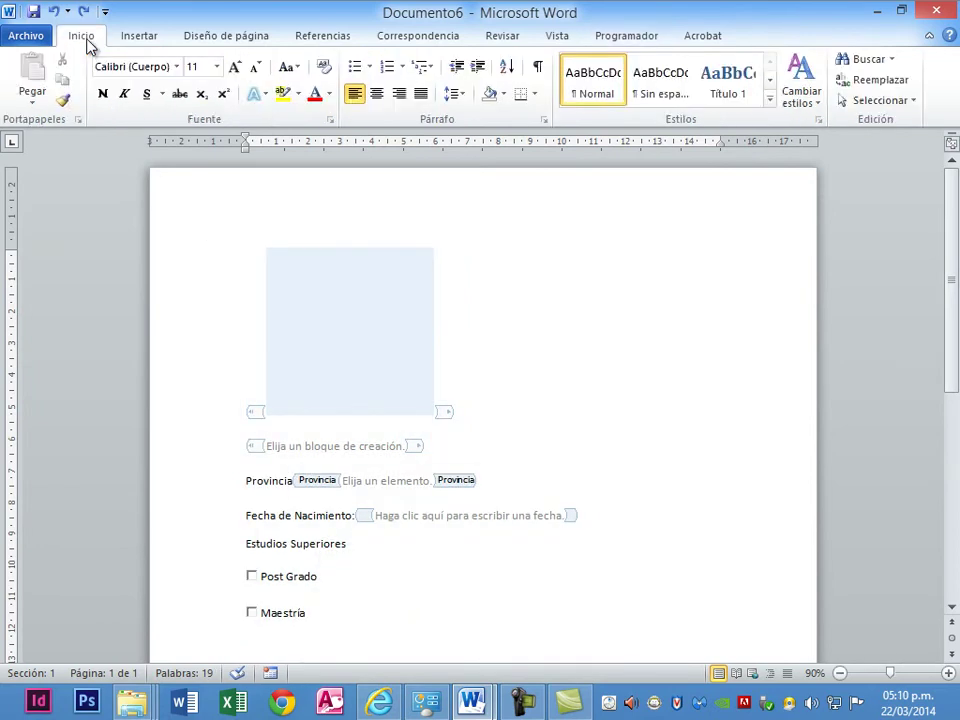
pyautogui.click(900, 101)
pyautogui.click(781, 128)
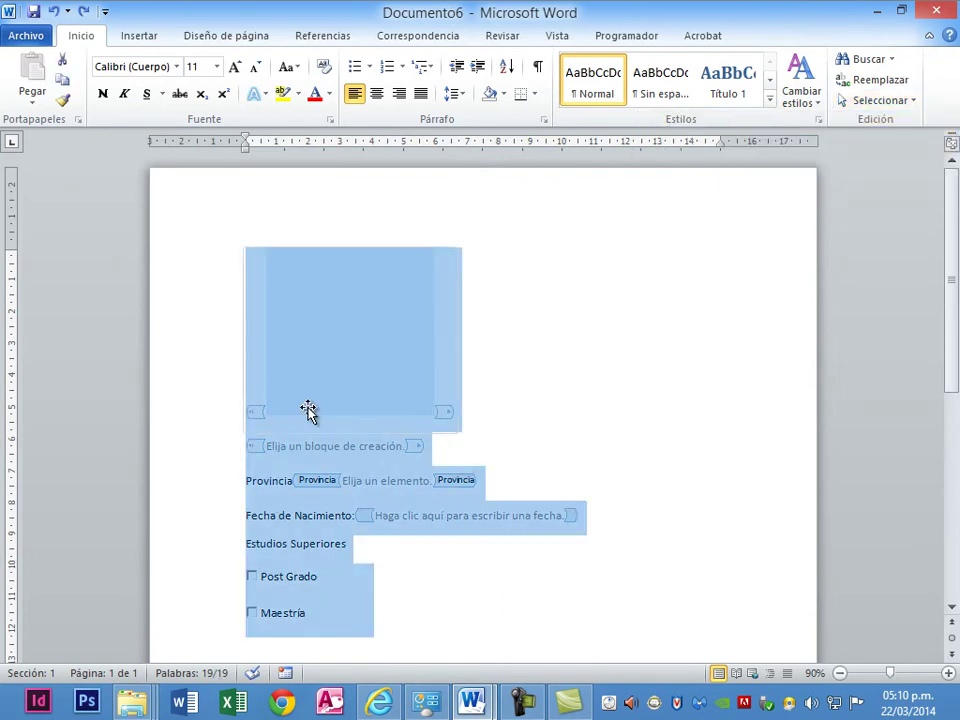
pyautogui.click(618, 42)
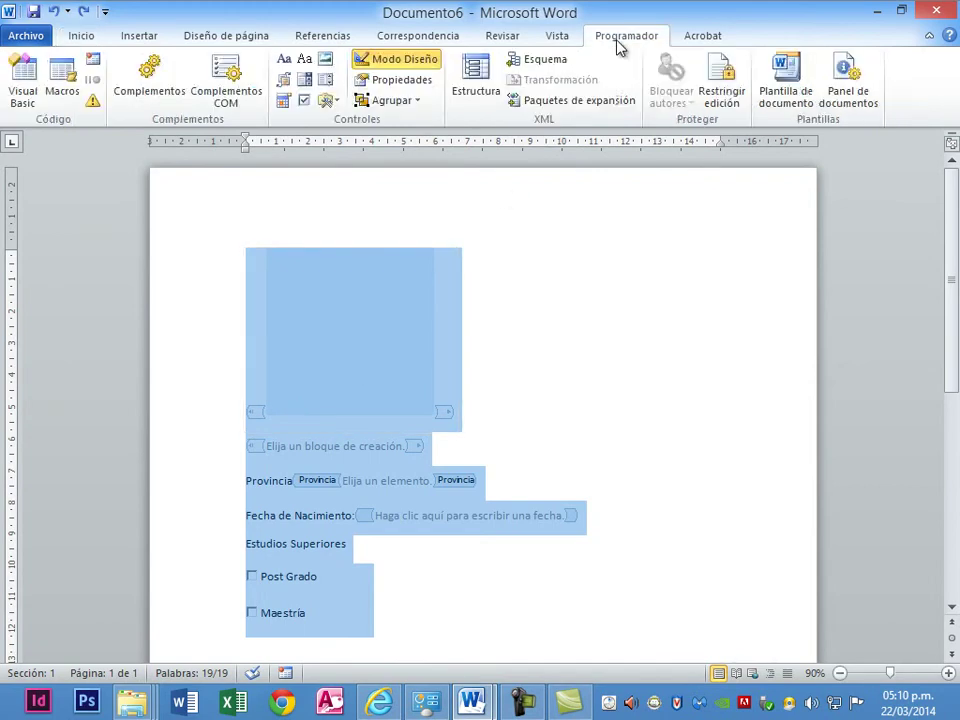
pyautogui.click(416, 102)
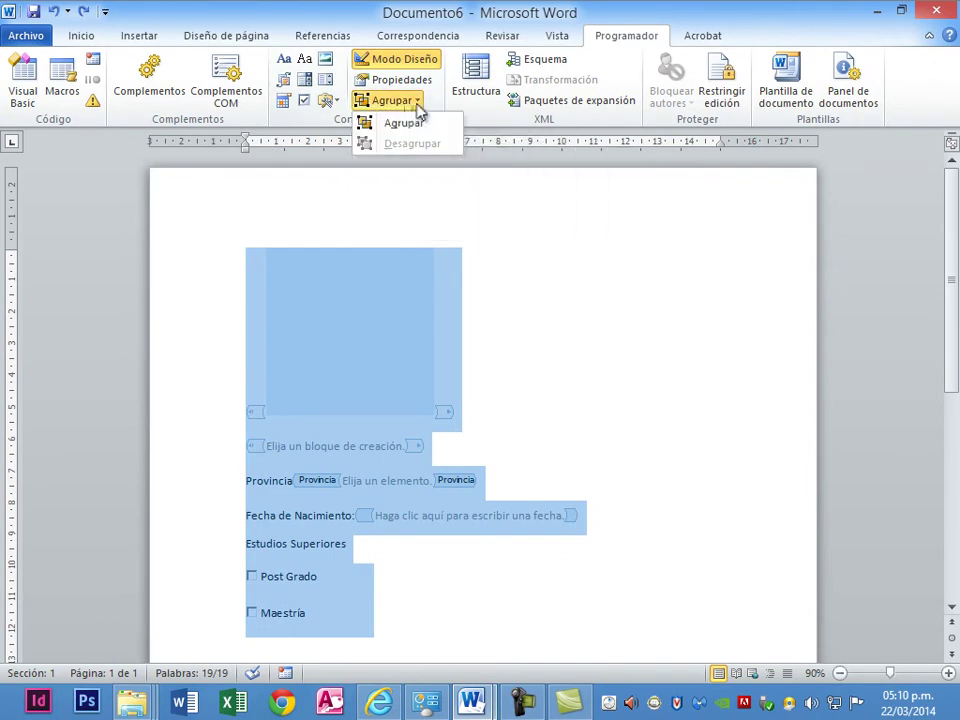
pyautogui.click(404, 126)
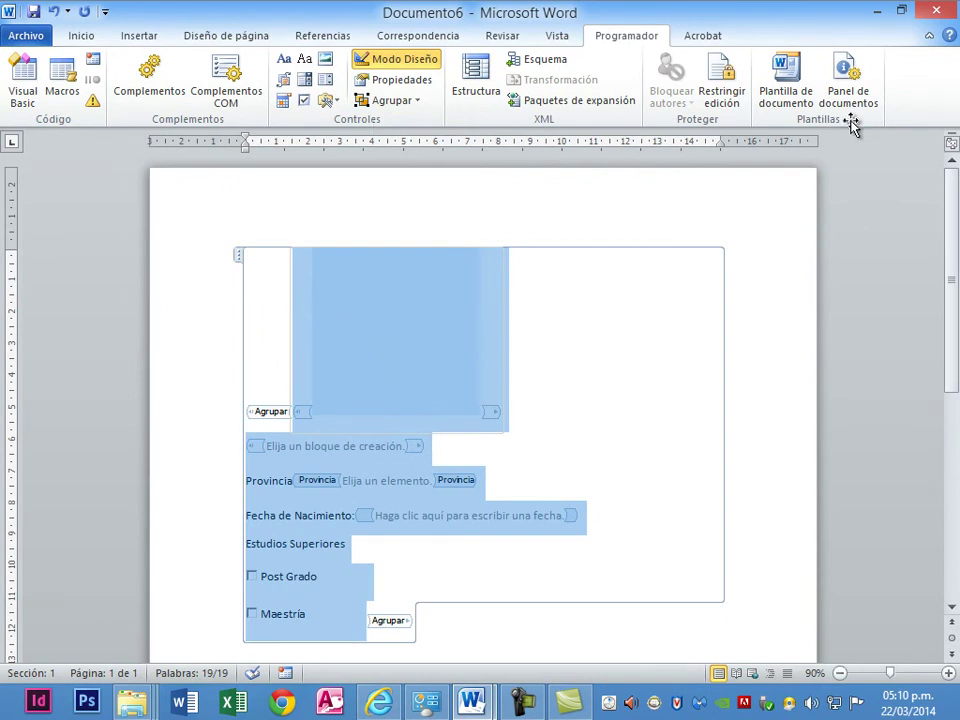
# Undo the grouping and enclose the form's entire selected content in a building block gallery content control.
pyautogui.hotkey('ctrl', 'z')
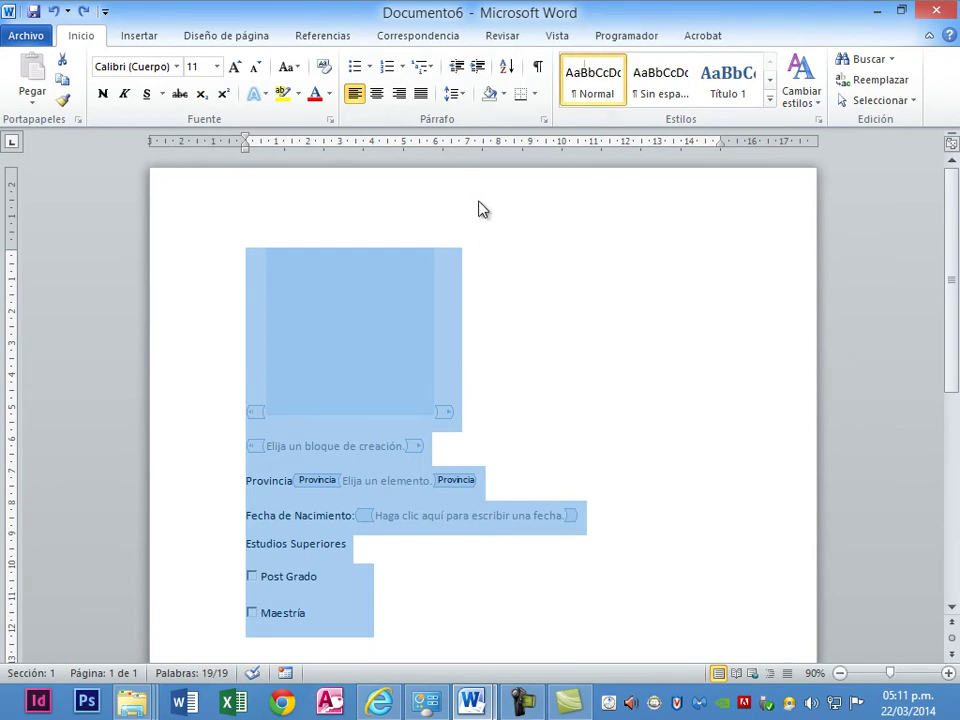
pyautogui.click(626, 36)
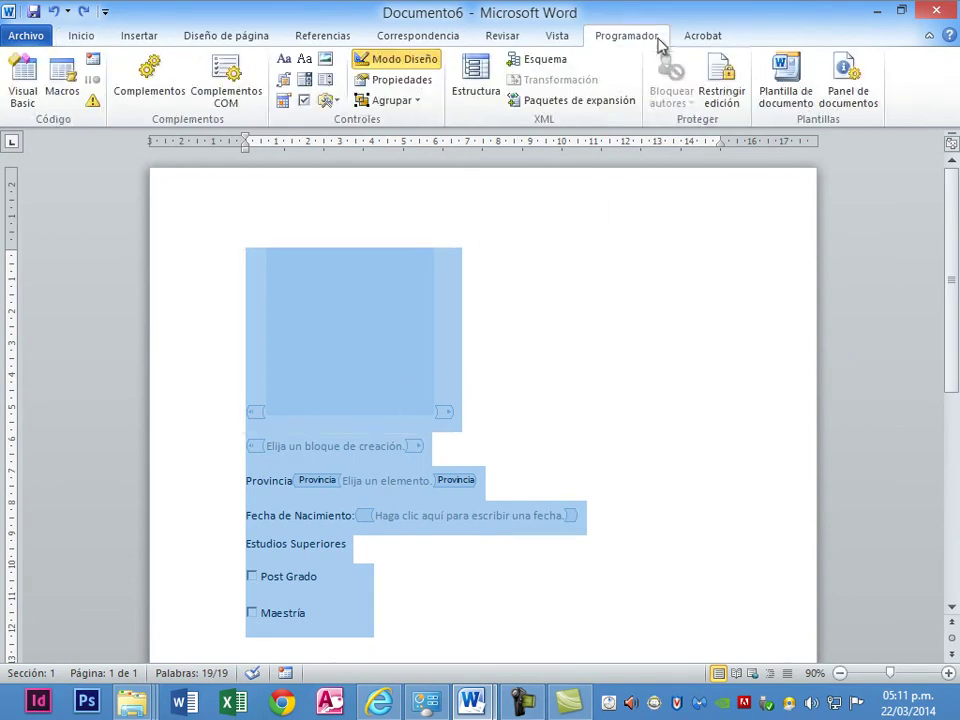
pyautogui.click(283, 88)
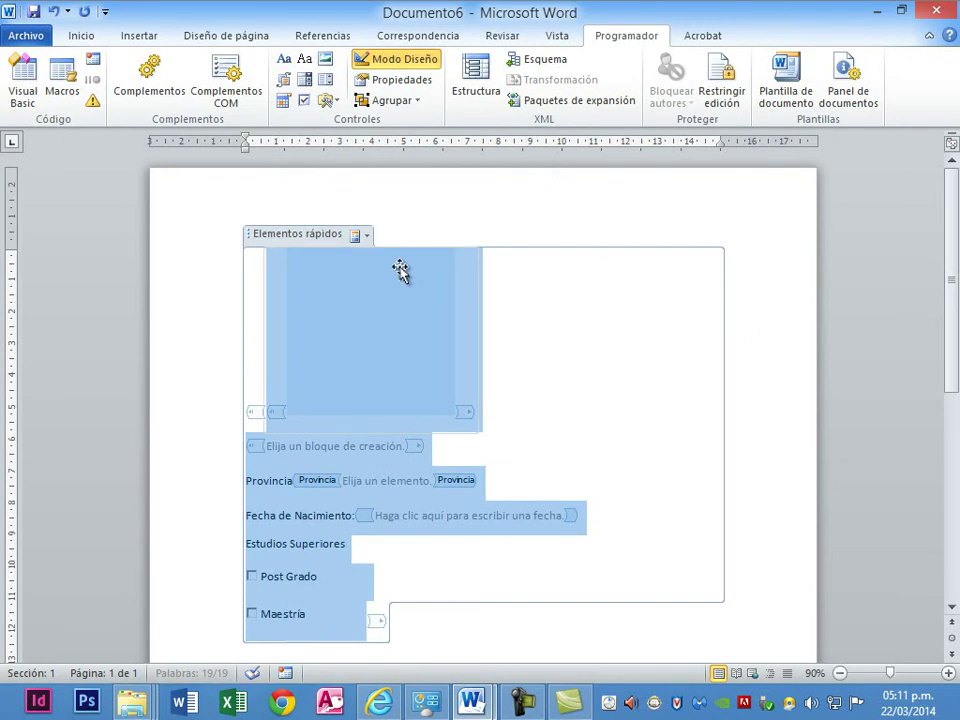